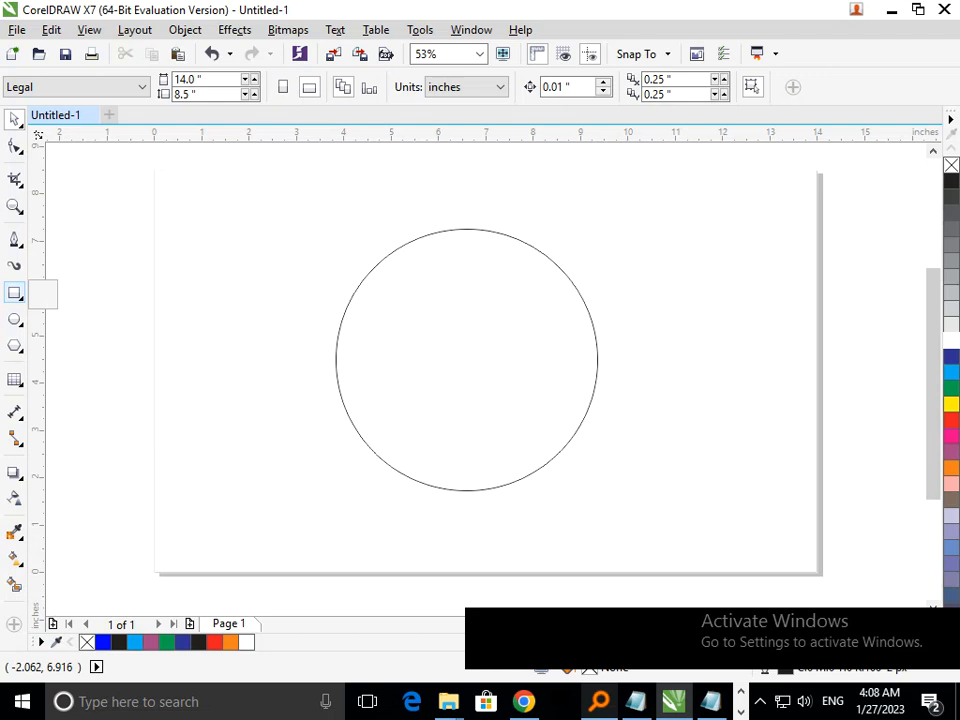
# Step: Draw a vertical rectangle about 0.71 × 5.46 inches across the circle's upper right part and place a copy across the lower left
pyautogui.click(14, 293)
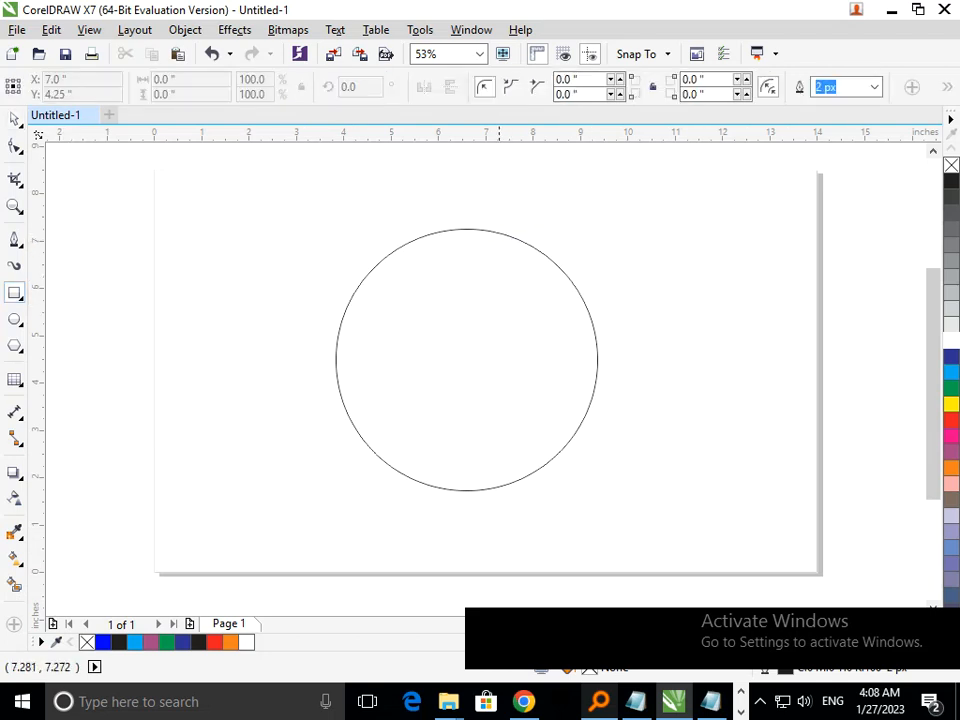
pyautogui.moveTo(501, 175); pyautogui.dragTo(534, 433)
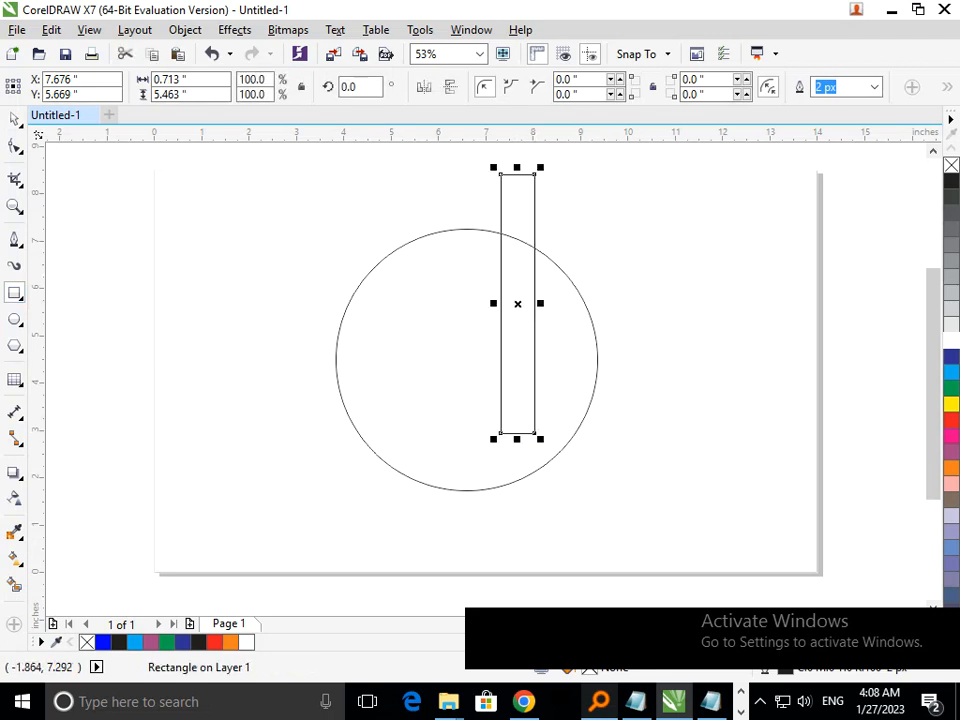
pyautogui.click(14, 119)
pyautogui.click(51, 199)
pyautogui.moveTo(511, 316); pyautogui.dragTo(383, 474)
pyautogui.moveTo(499, 424); pyautogui.dragTo(507, 423)
pyautogui.click(410, 496)
pyautogui.click(392, 461)
pyautogui.moveTo(389, 331); pyautogui.dragTo(419, 412)
pyautogui.click(430, 526)
pyautogui.hotkey('ctrl', 'z')
pyautogui.click(438, 508)
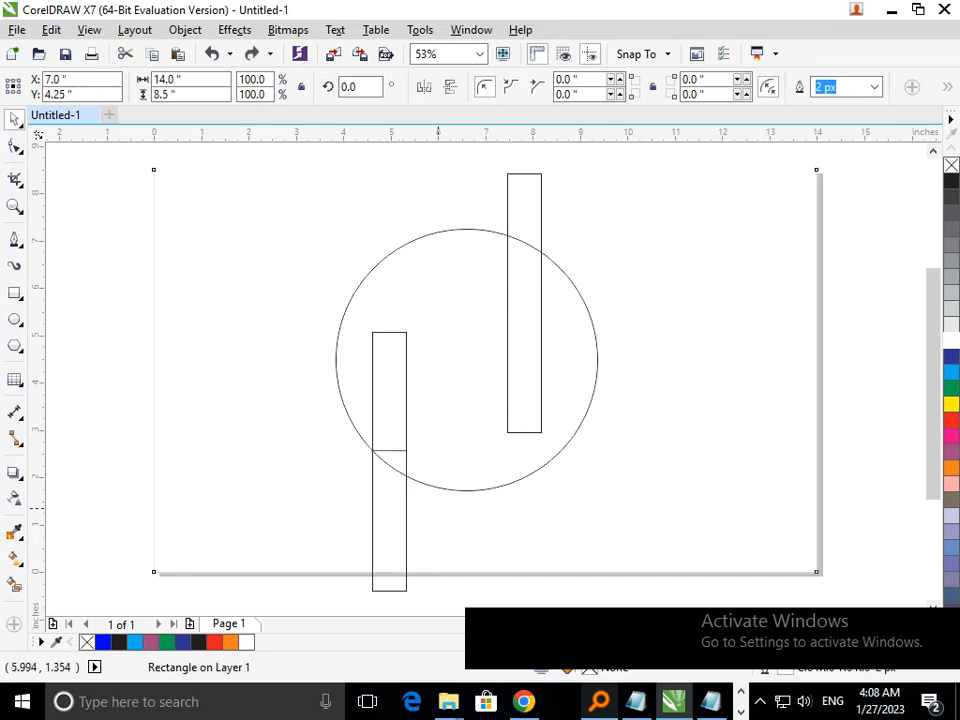
pyautogui.moveTo(389, 513); pyautogui.dragTo(388, 457)
pyautogui.hotkey('ctrl', 'z')
pyautogui.hotkey('ctrl', 'z')
# Step: Create a copy of the lower-left rectangle shortened to about 2.49 inches high, keeping the top edges aligned
pyautogui.moveTo(388, 325)
pyautogui.mouseDown()
pyautogui.moveTo(388, 376)
pyautogui.moveTo(376, 332)
pyautogui.mouseUp()
pyautogui.moveTo(389, 594); pyautogui.dragTo(413, 457)
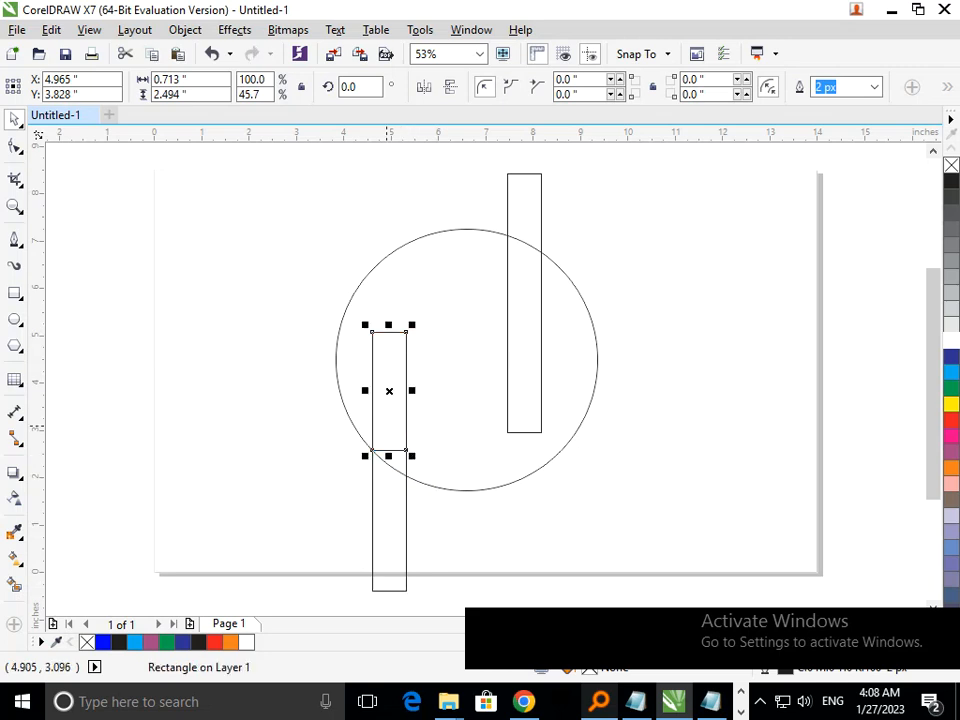
pyautogui.click(387, 452)
pyautogui.click(539, 549)
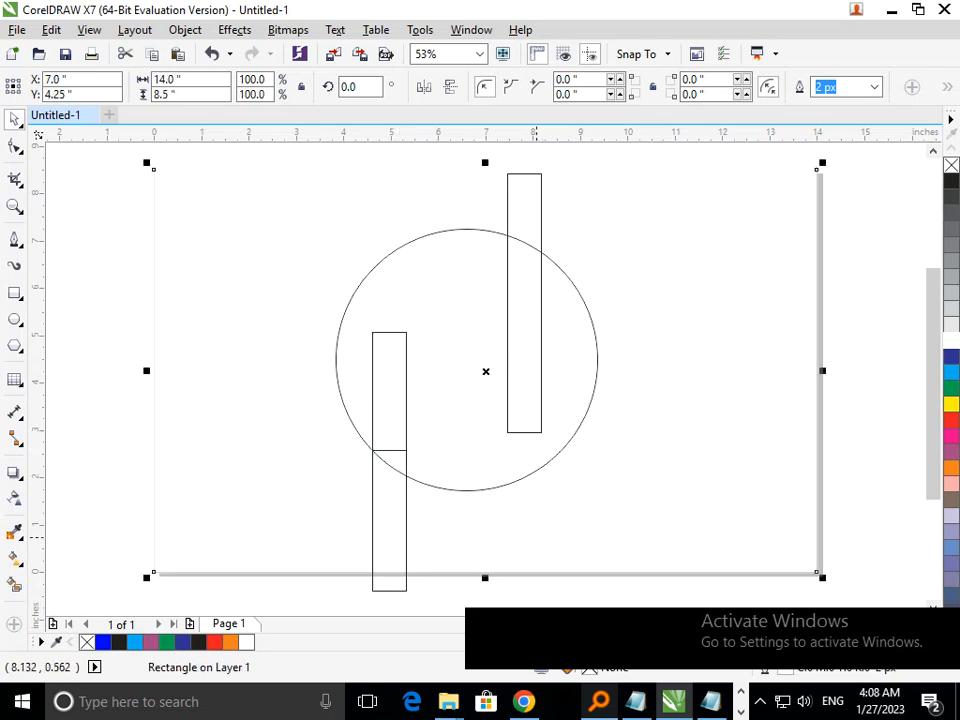
pyautogui.click(723, 543)
pyautogui.click(890, 420)
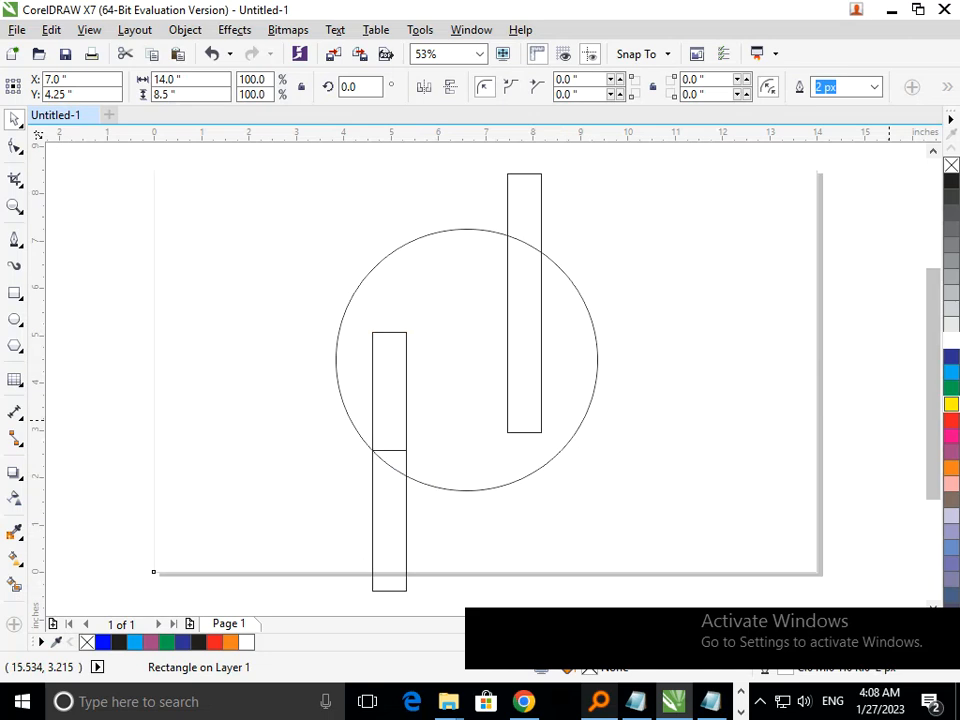
# Step: Nudge the right rectangle down and skew the short rectangle into a diagonal whose bottom edge reaches that rectangle's foot
pyautogui.click(522, 427)
pyautogui.moveTo(524, 432); pyautogui.dragTo(518, 441)
pyautogui.click(391, 457)
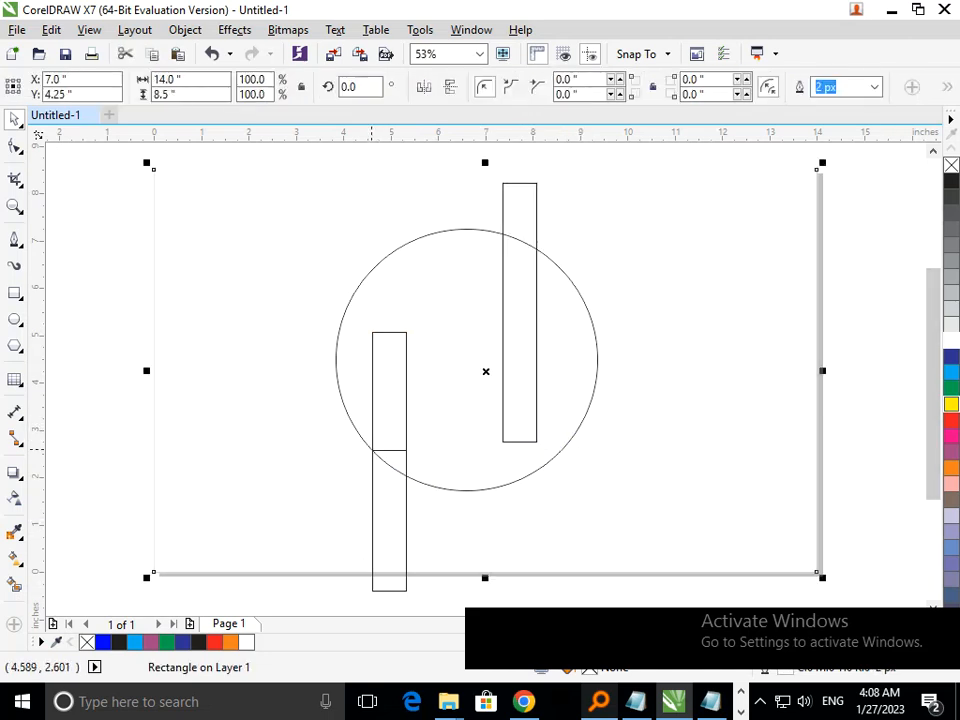
pyautogui.click(389, 437)
pyautogui.click(389, 437)
pyautogui.moveTo(389, 455); pyautogui.dragTo(530, 455)
pyautogui.click(546, 418)
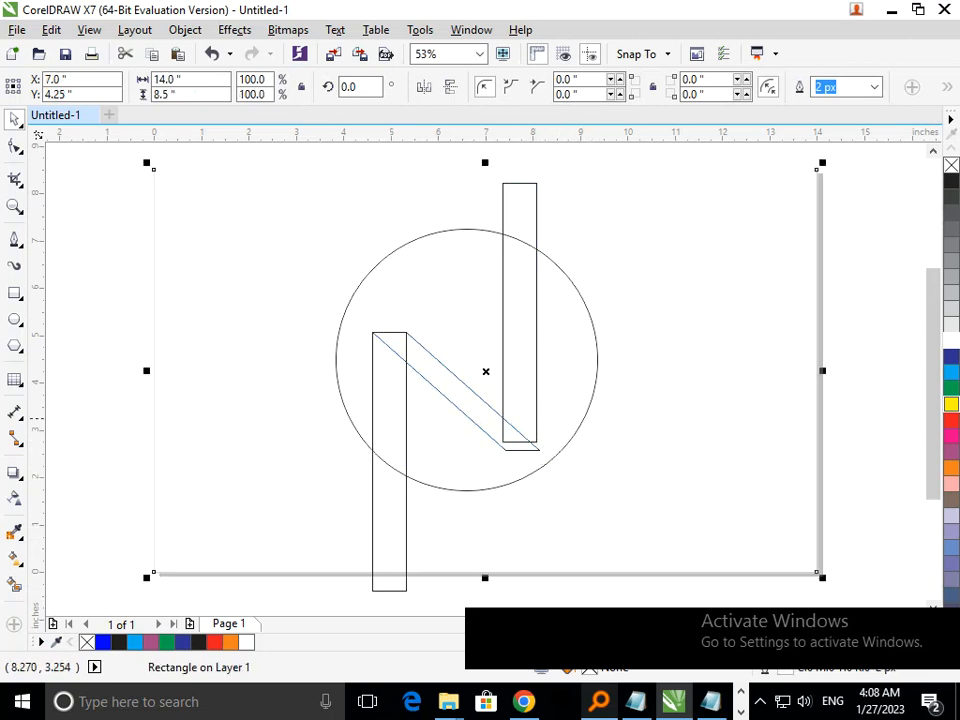
# Step: Move the right rectangle so its bottom corners coincide with the lower corners of the diagonal bar
pyautogui.click(535, 420)
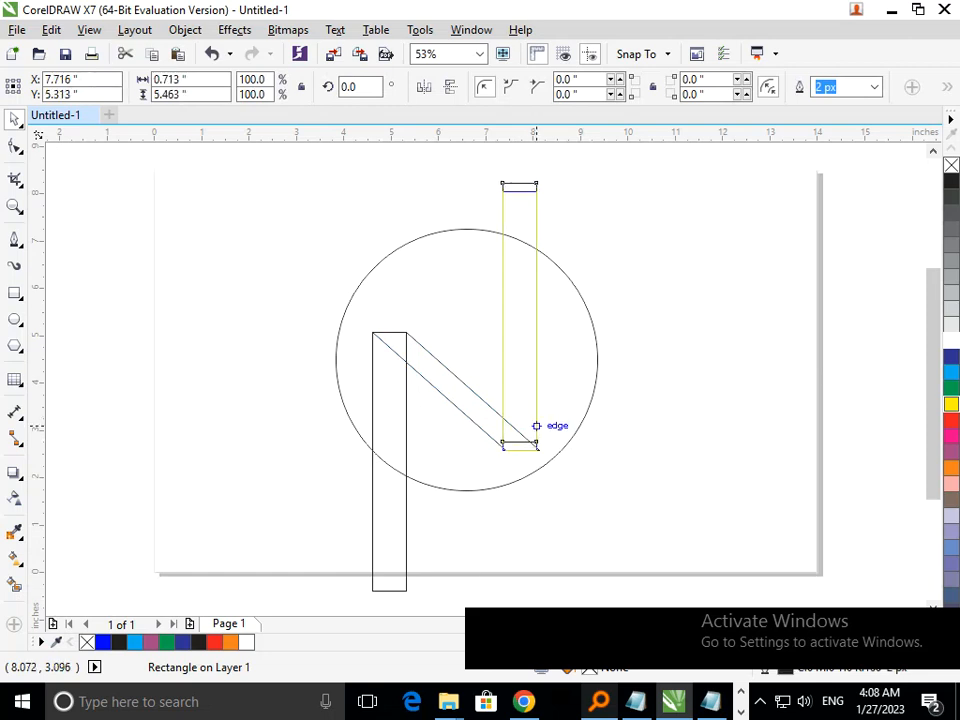
pyautogui.moveTo(536, 424)
pyautogui.mouseDown()
pyautogui.moveTo(555, 470)
pyautogui.moveTo(660, 470)
pyautogui.mouseUp()
pyautogui.press('Tab')
pyautogui.scroll(5, 541, 460)
pyautogui.scroll(5, 493, 337)
pyautogui.scroll(-10, 516, 360)
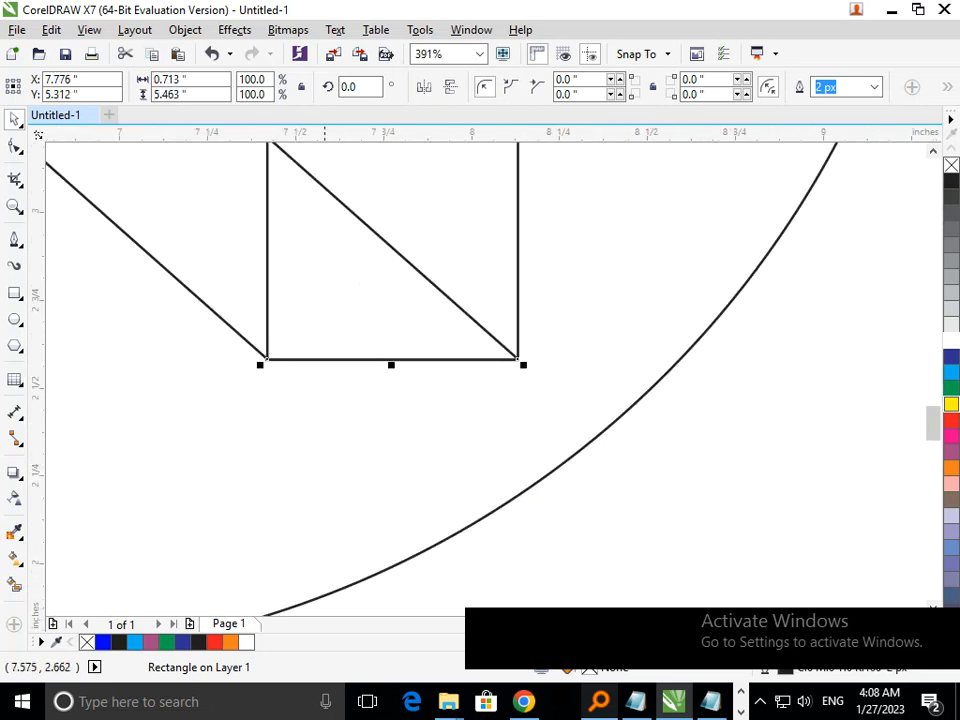
pyautogui.press('Tab')
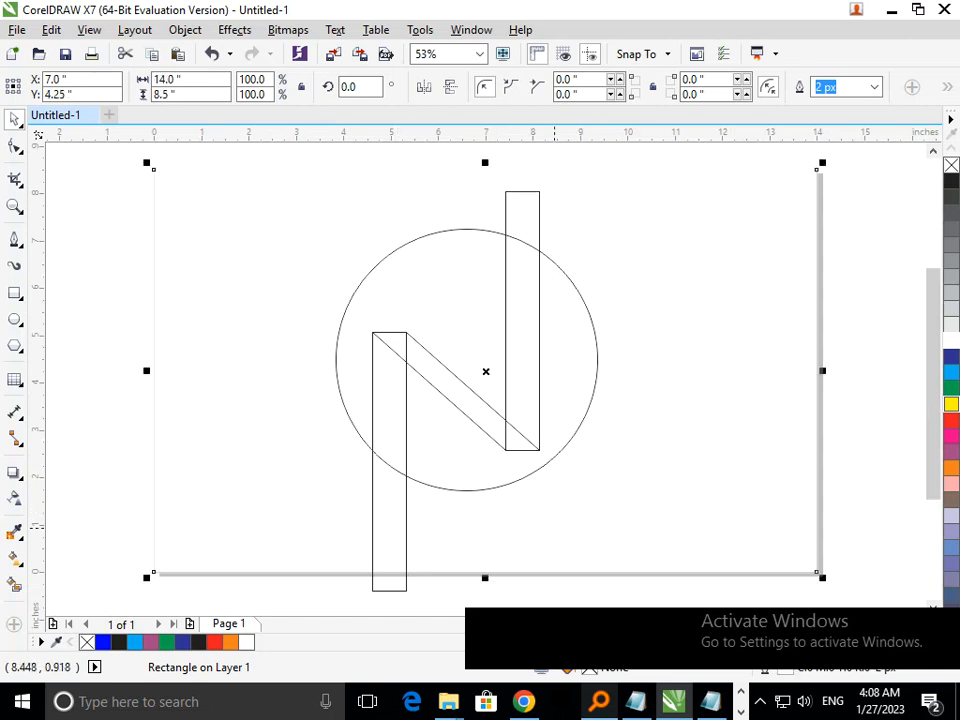
pyautogui.click(777, 403)
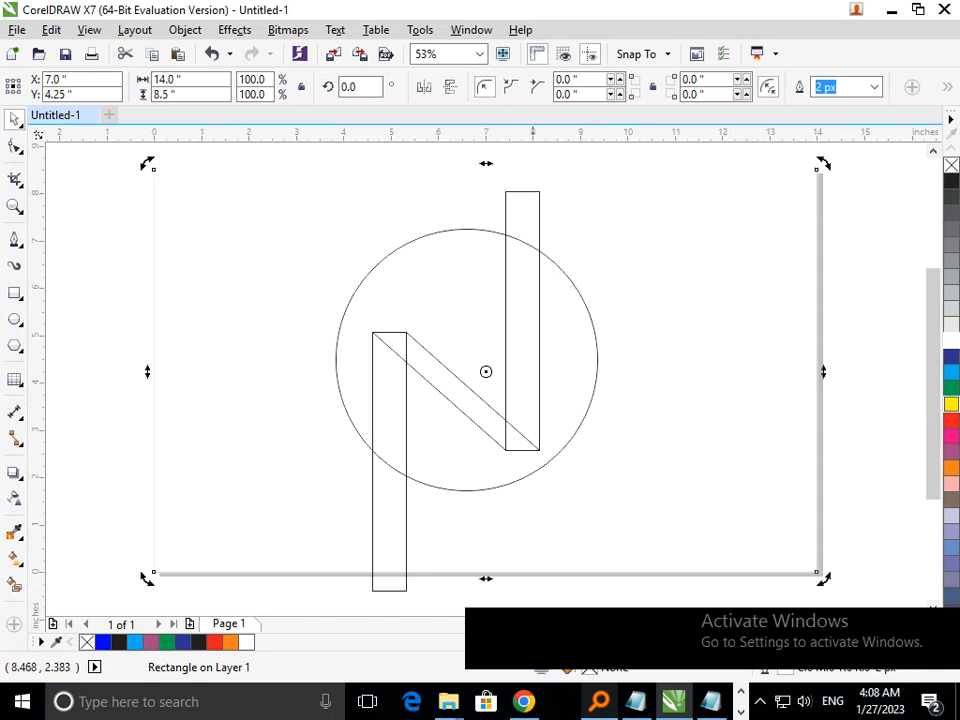
pyautogui.click(878, 382)
# Step: Select the two vertical bars and the diagonal, and skew them together horizontally so the N leans to the right
pyautogui.click(374, 577)
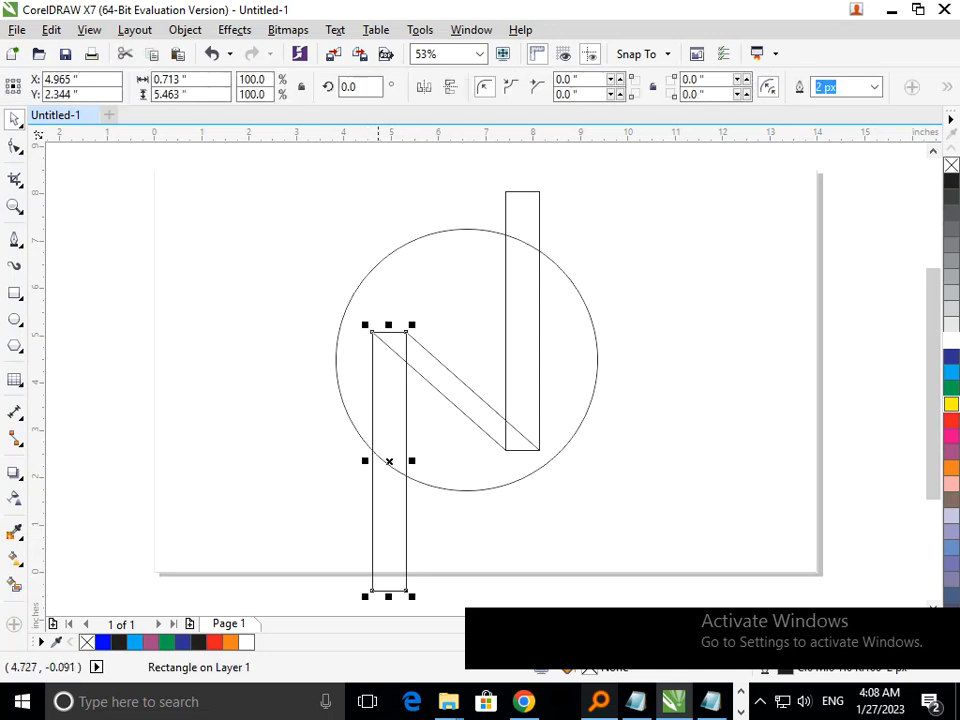
pyautogui.keyDown('shift'); pyautogui.click(466, 404); pyautogui.keyUp('shift')
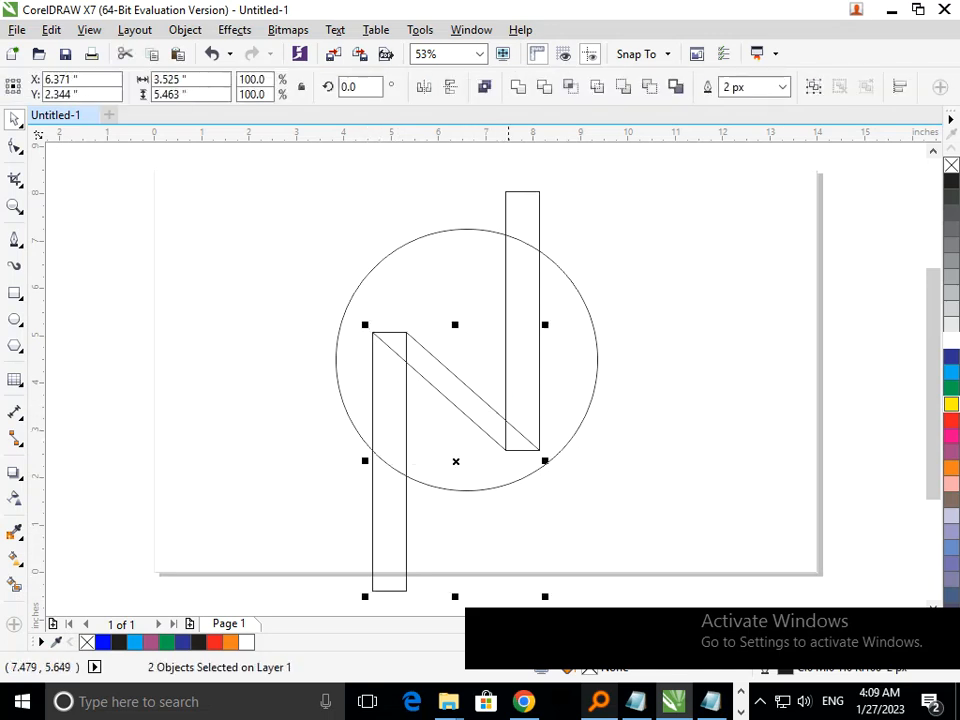
pyautogui.keyDown('shift'); pyautogui.click(505, 290); pyautogui.keyUp('shift')
pyautogui.click(505, 290)
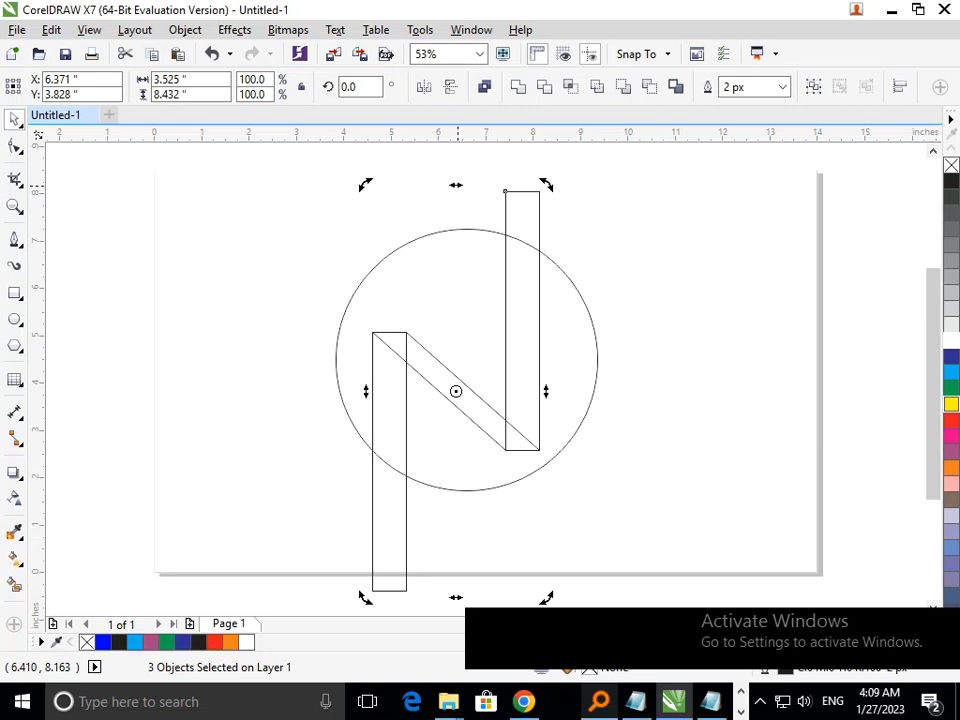
pyautogui.moveTo(458, 186); pyautogui.dragTo(458, 186)
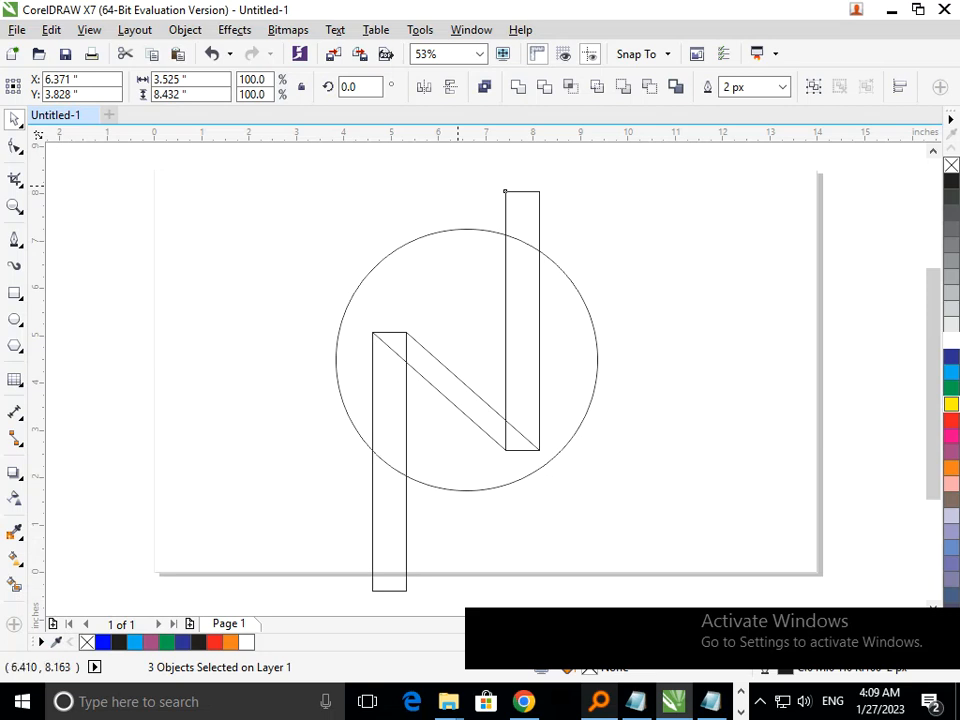
pyautogui.moveTo(458, 186); pyautogui.dragTo(538, 191)
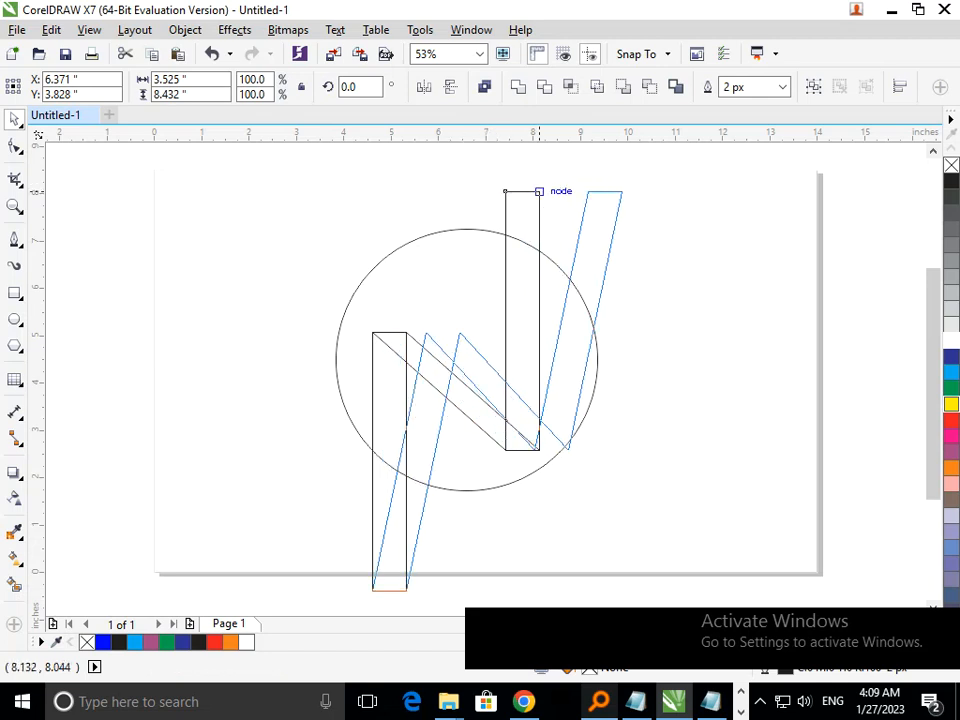
pyautogui.moveTo(538, 191); pyautogui.dragTo(538, 191)
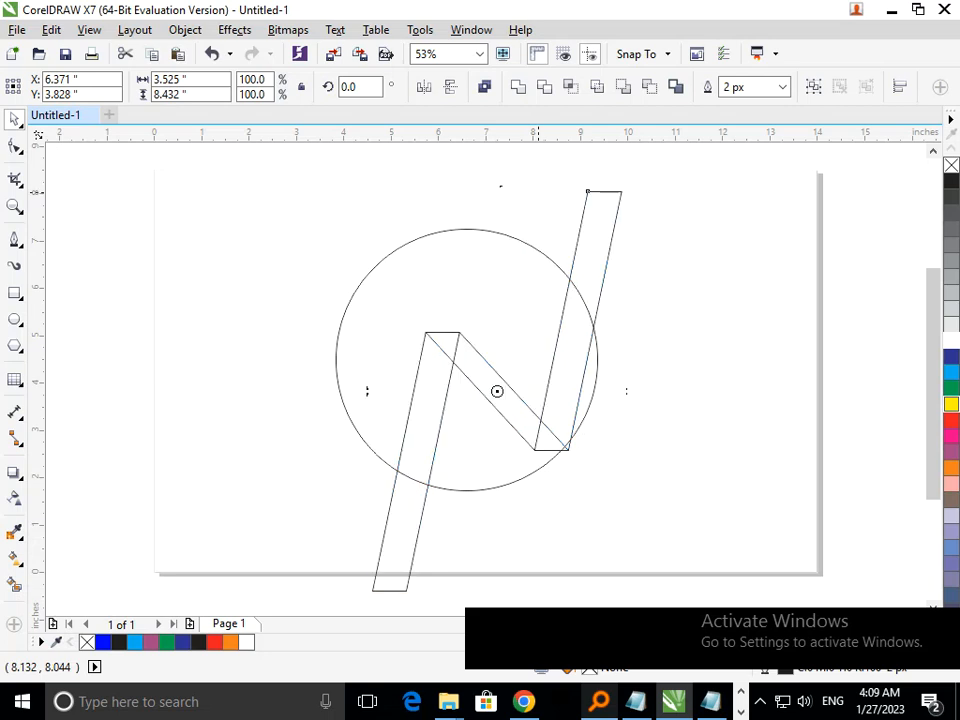
# Step: Scale the three-part N down proportionally to about 4.42 × 7.09 inches and centre it over the circle
pyautogui.moveTo(523, 401)
pyautogui.mouseDown()
pyautogui.moveTo(502, 405)
pyautogui.moveTo(518, 392)
pyautogui.mouseUp()
pyautogui.hotkey('ctrl', 'z')
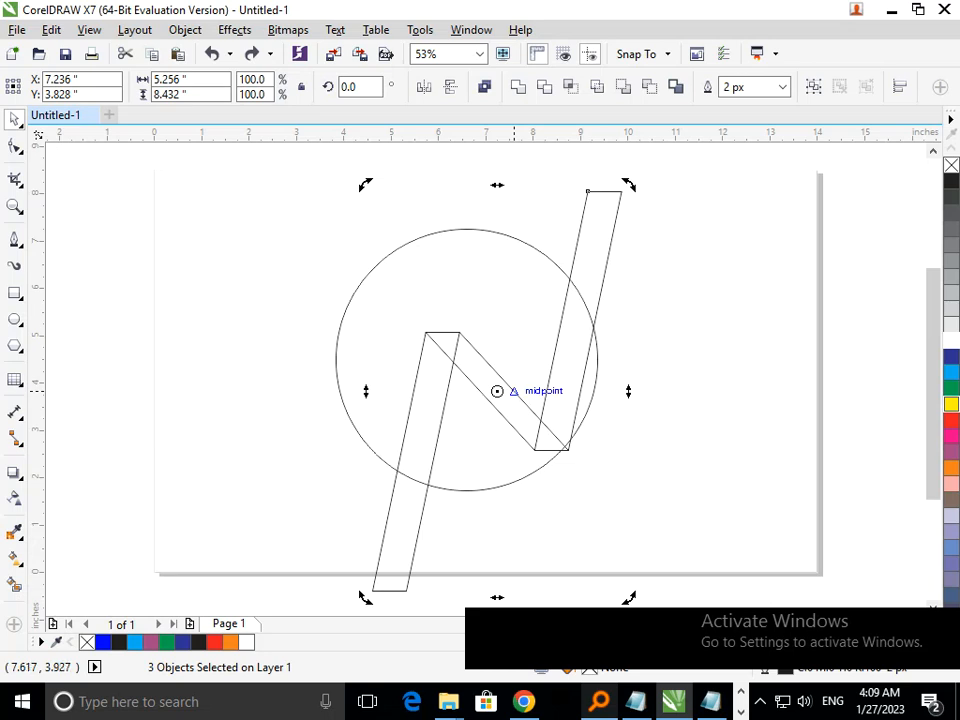
pyautogui.click(398, 551)
pyautogui.moveTo(365, 596); pyautogui.dragTo(386, 506)
pyautogui.click(527, 531)
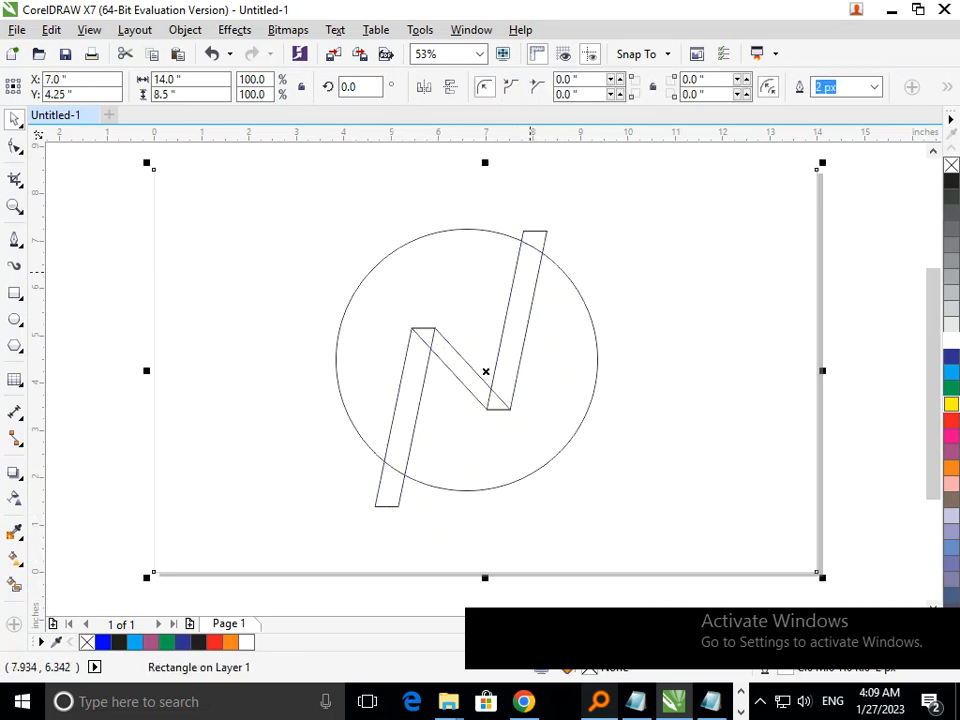
pyautogui.click(381, 503)
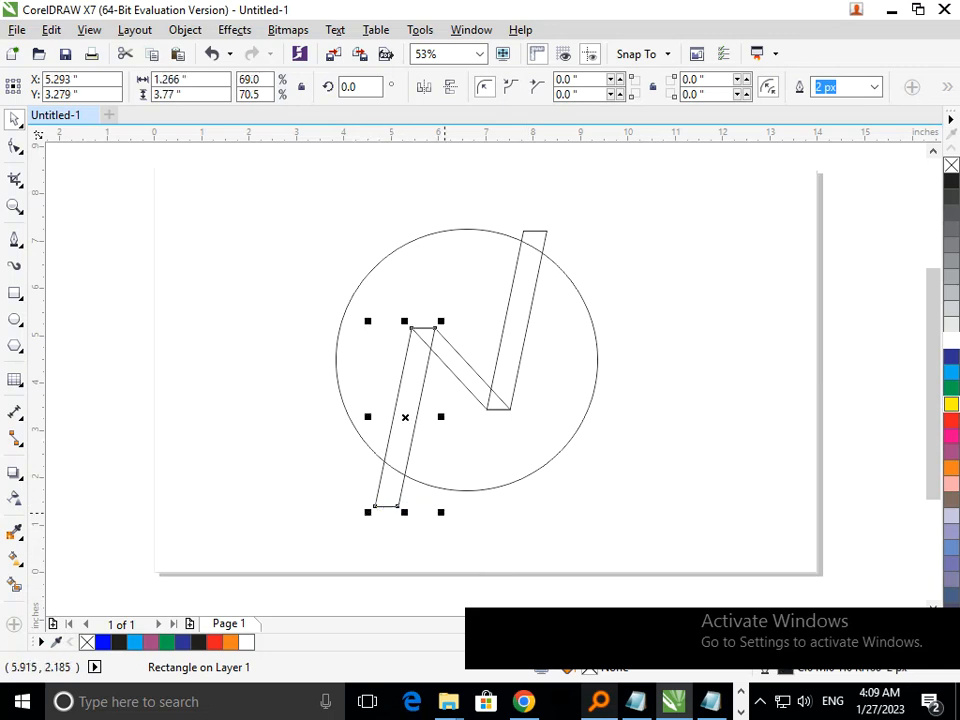
pyautogui.hotkey('ctrl', 'z')
pyautogui.moveTo(427, 516); pyautogui.dragTo(366, 506)
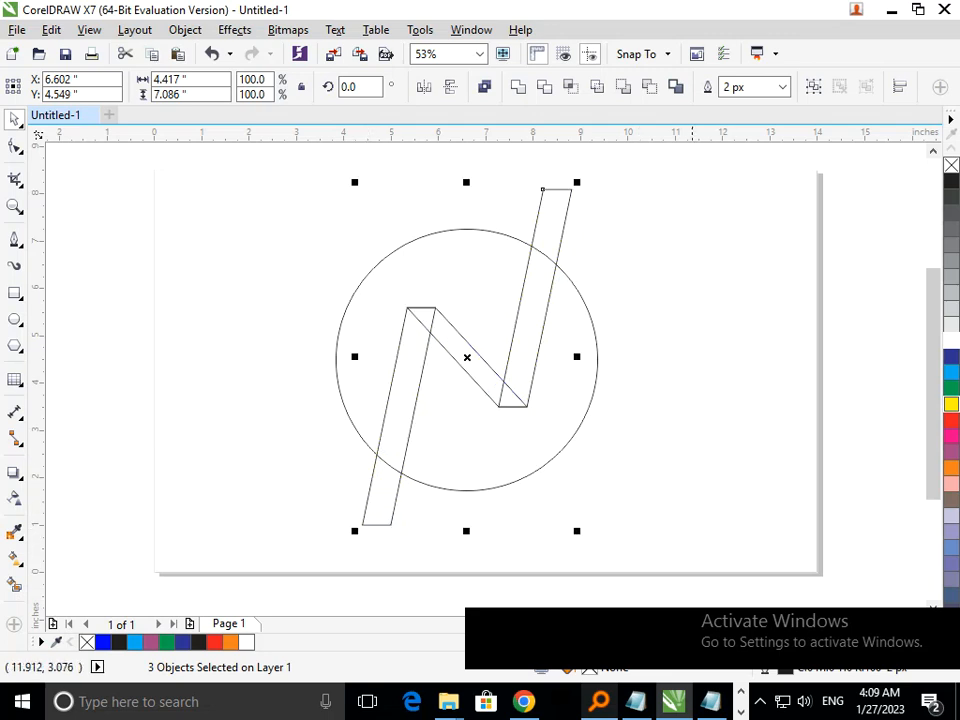
pyautogui.click(684, 409)
# Step: Draw a closed triangle about 0.87 × 1.40 inches with the Pen tool along the left edge of the right bar's upper end
pyautogui.click(14, 240)
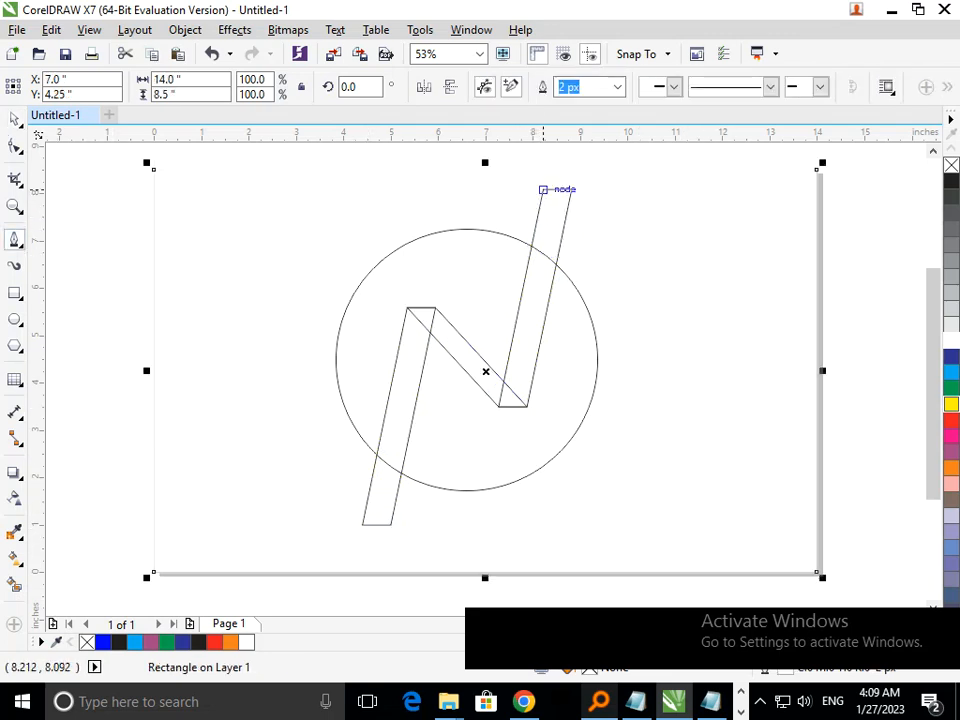
pyautogui.click(543, 189)
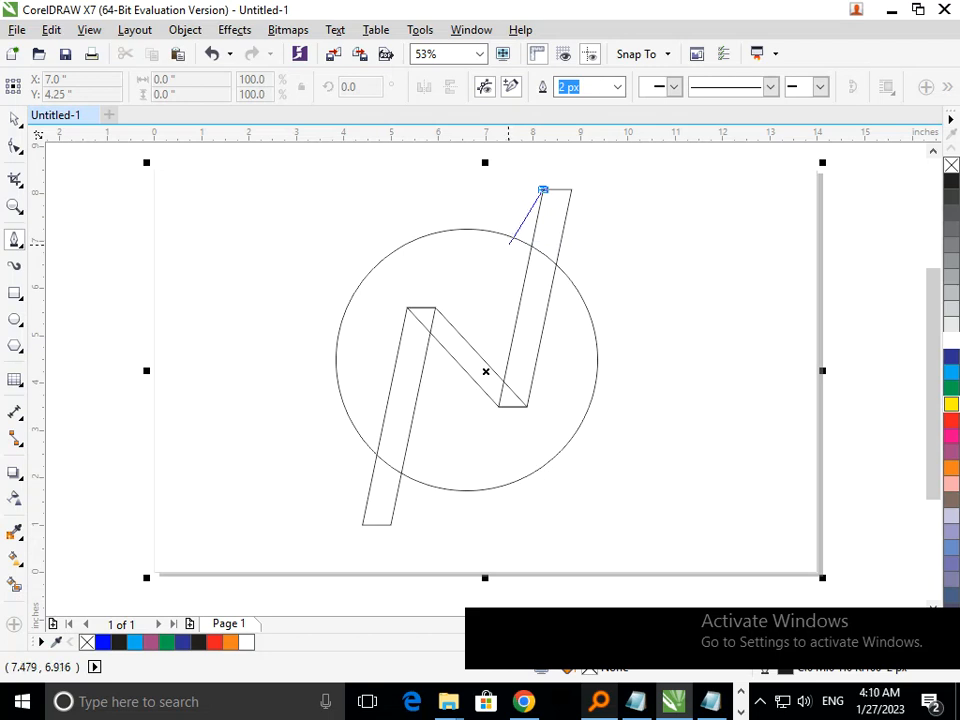
pyautogui.click(509, 243)
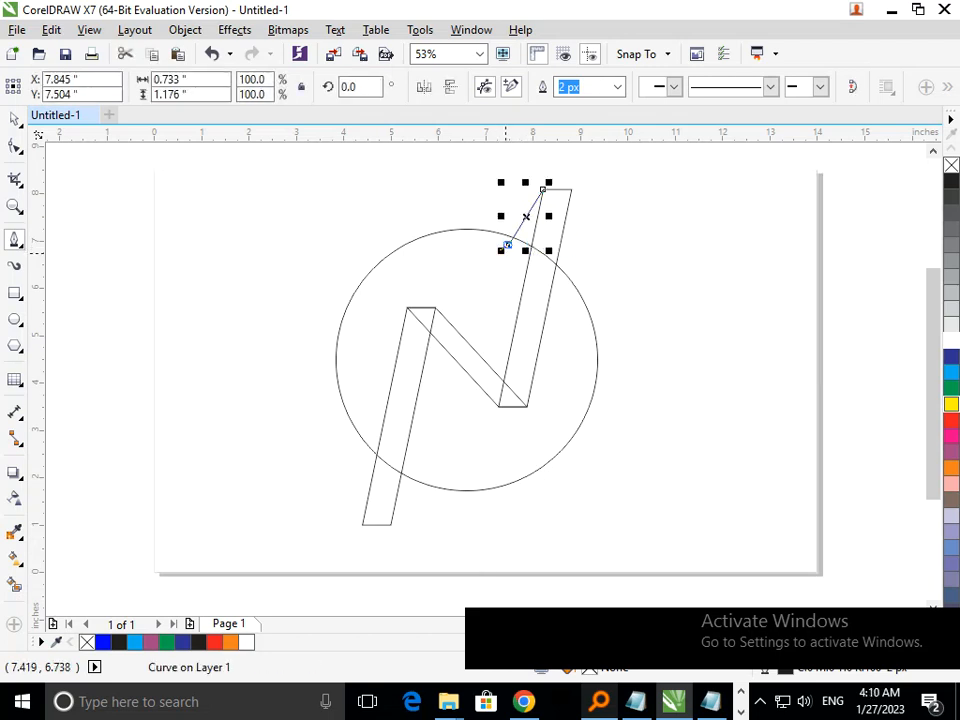
pyautogui.hotkey('ctrl', 'z')
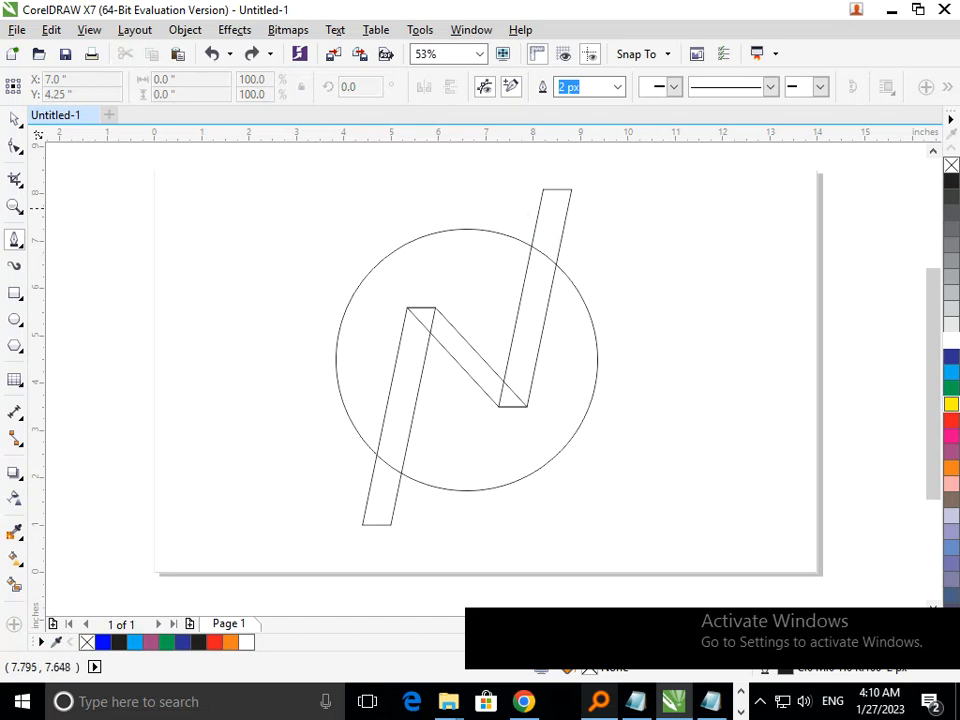
pyautogui.click(542, 189)
pyautogui.doubleClick(501, 250)
pyautogui.doubleClick(527, 256)
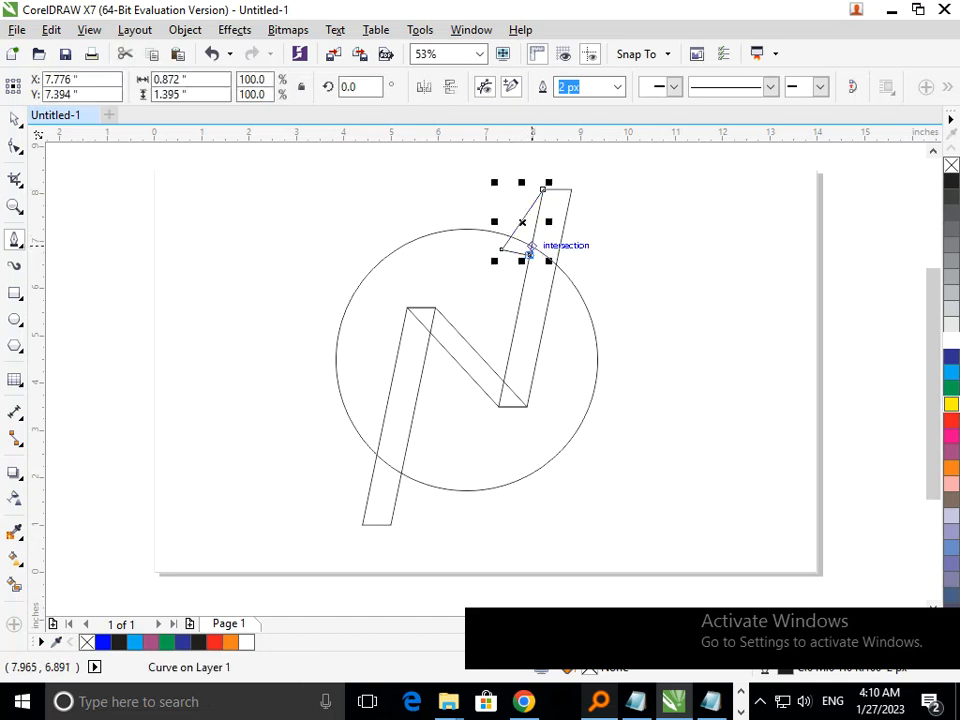
pyautogui.click(542, 189)
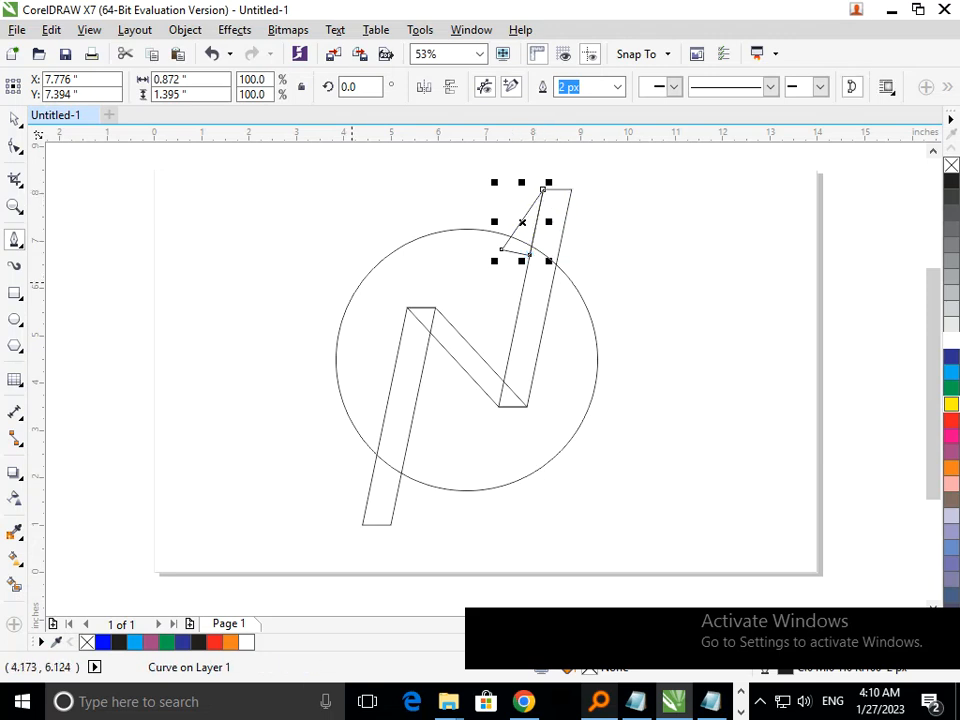
# Step: Copy the triangle to the lower left bar, mirror it horizontally and vertically, and place its tip at the bar's bottom-right corner
pyautogui.press('space')
pyautogui.press('Escape')
pyautogui.moveTo(502, 250); pyautogui.dragTo(387, 507)
pyautogui.rightClick(387, 507)
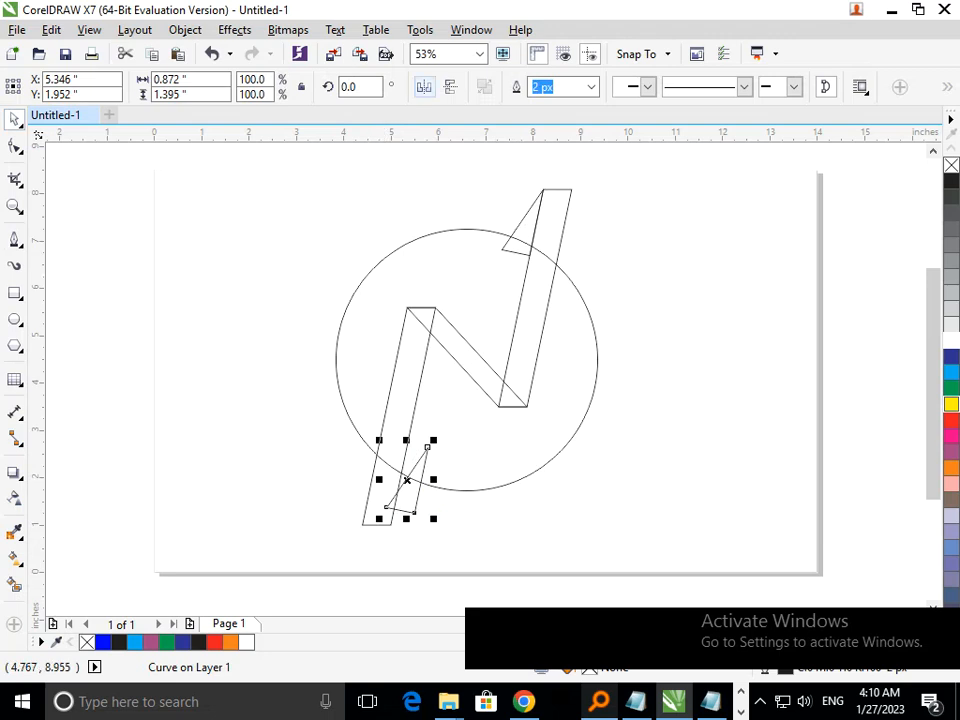
pyautogui.click(424, 87)
pyautogui.click(451, 87)
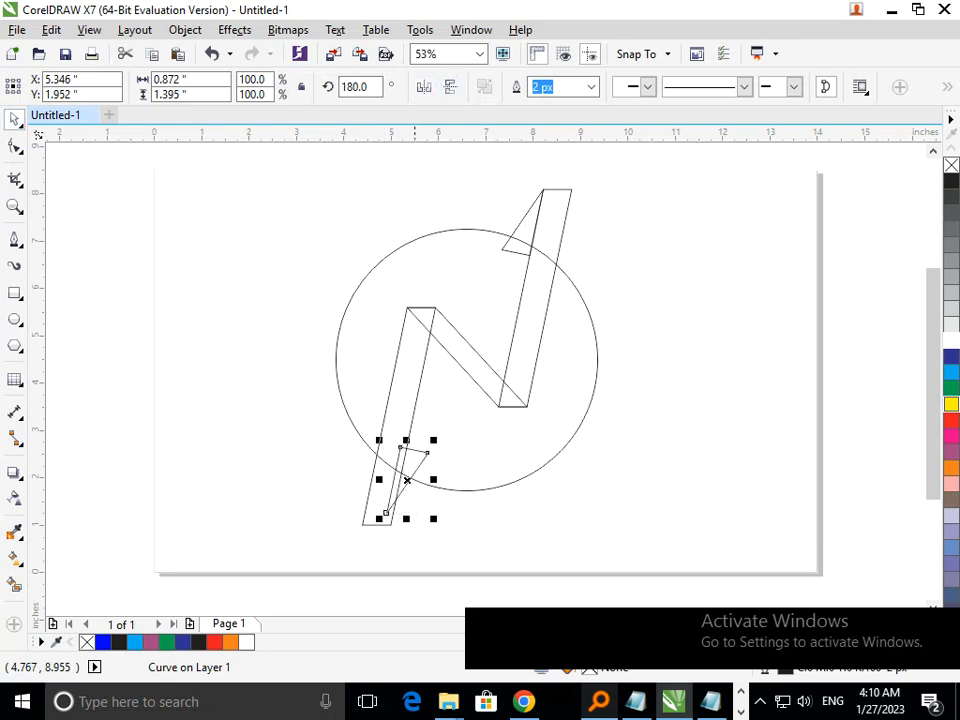
pyautogui.moveTo(391, 465); pyautogui.dragTo(406, 500)
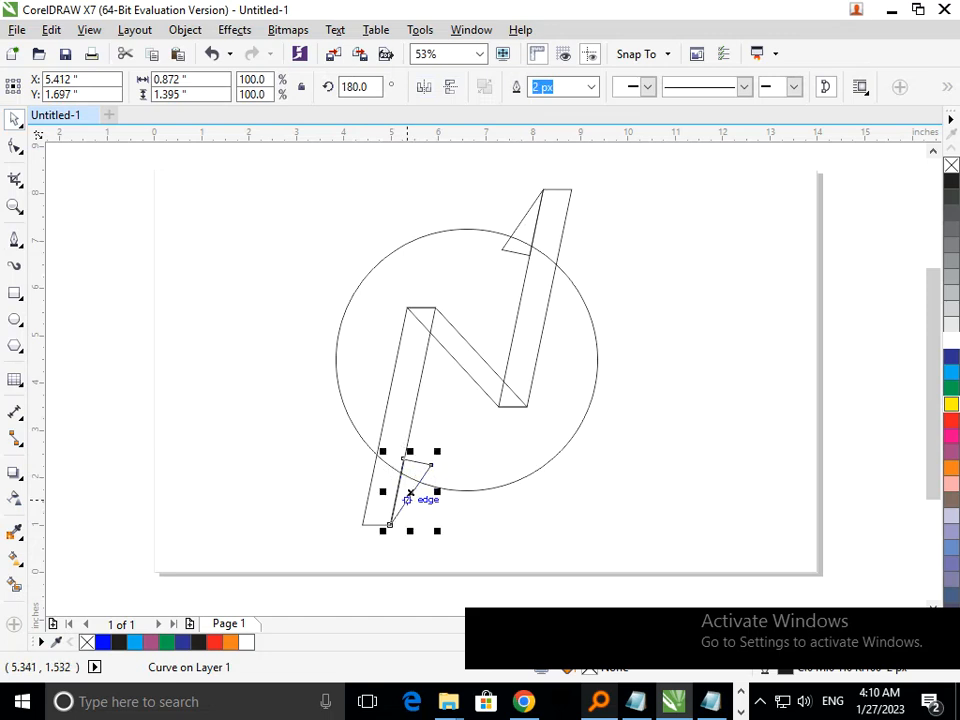
# Step: Nudge the copied triangle right so its long edge lies exactly on the left bar's edge, and check its tip up close
pyautogui.click(499, 518)
pyautogui.press('F2')
pyautogui.moveTo(323, 410)
pyautogui.mouseDown()
pyautogui.moveTo(414, 532)
pyautogui.moveTo(473, 554)
pyautogui.mouseUp()
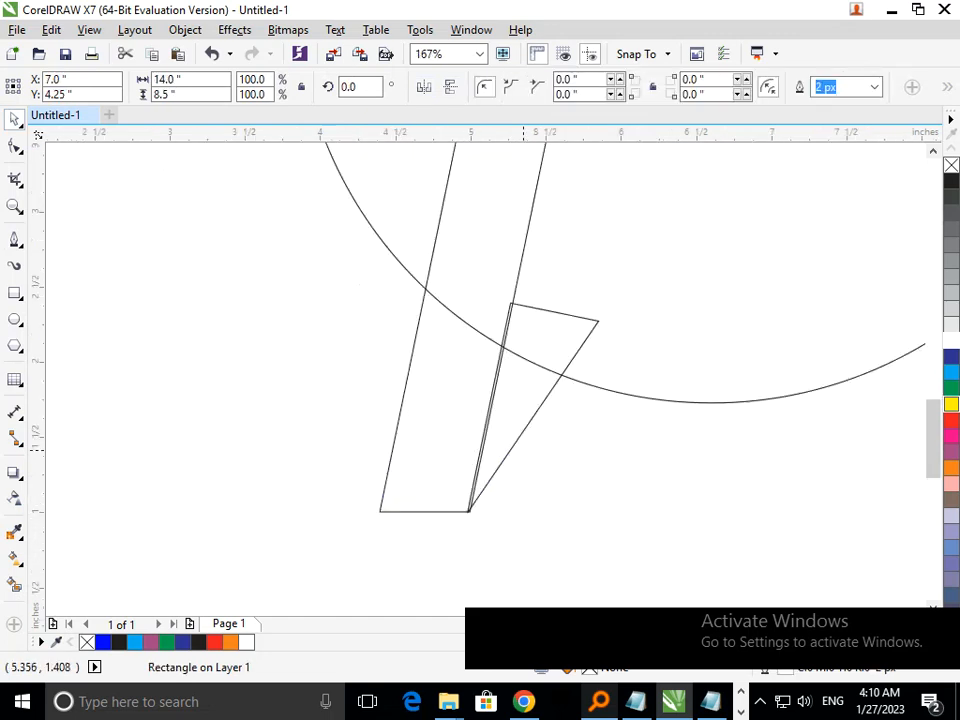
pyautogui.moveTo(490, 340); pyautogui.dragTo(612, 476)
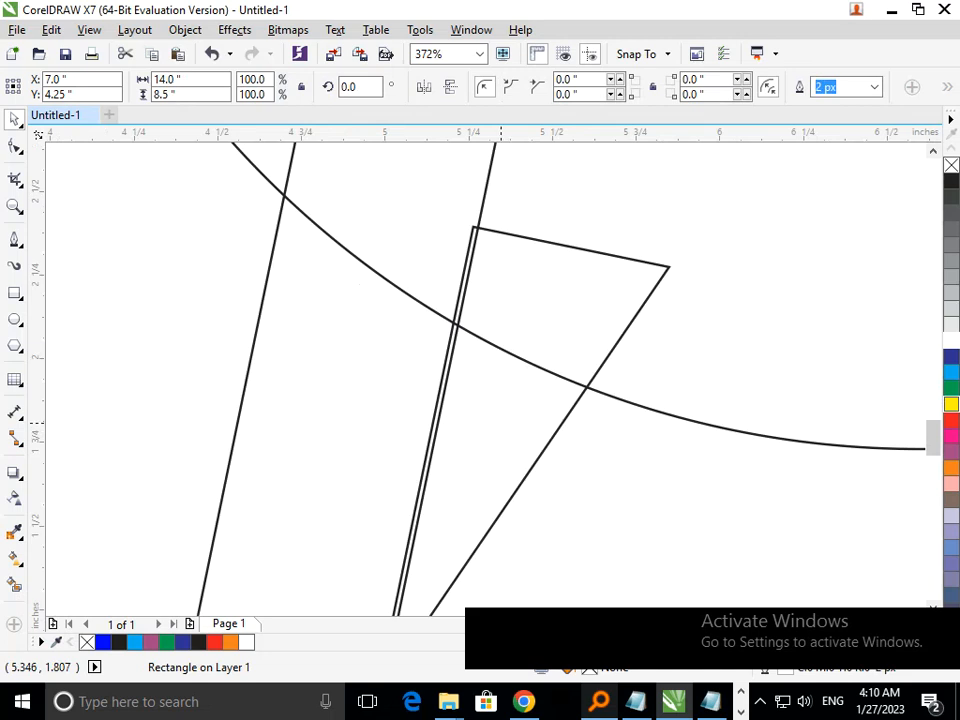
pyautogui.moveTo(444, 195); pyautogui.dragTo(596, 364)
pyautogui.moveTo(358, 230); pyautogui.dragTo(372, 233)
pyautogui.press('F3')
pyautogui.press('F3')
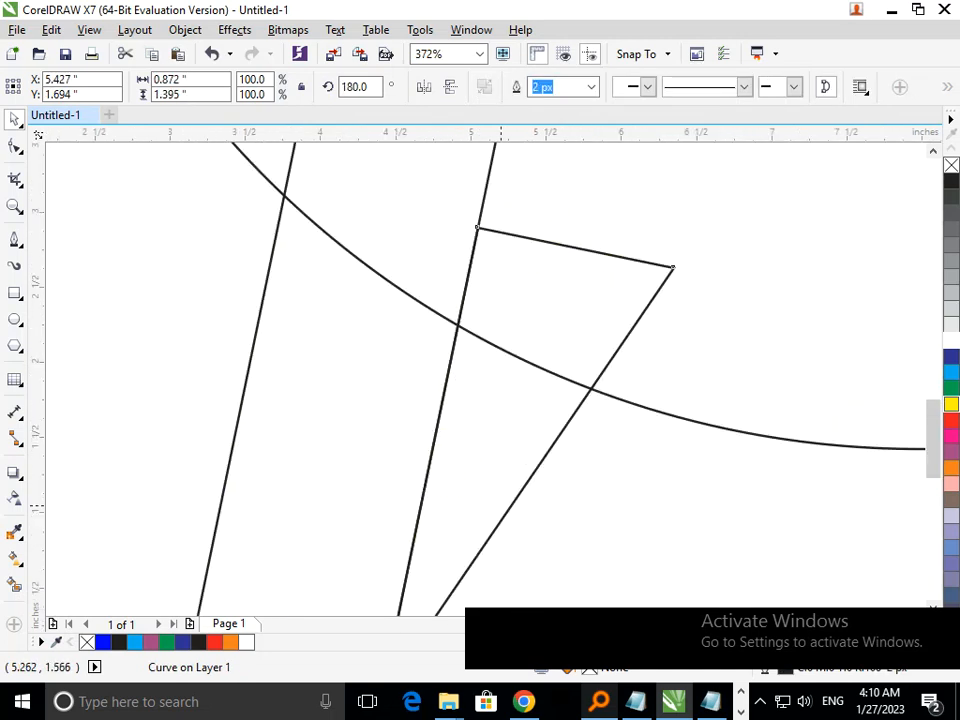
pyautogui.press('F3')
pyautogui.click(518, 498)
pyautogui.press('F2')
pyautogui.moveTo(445, 496); pyautogui.dragTo(528, 529)
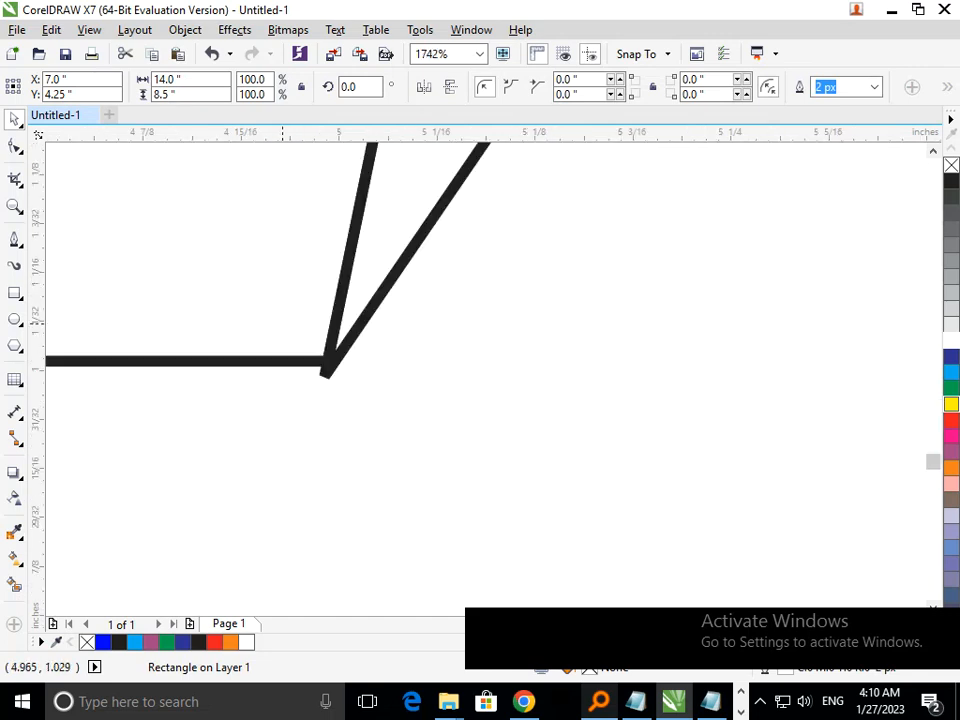
# Step: Move the lower triangle slightly up so its tip meets the left bar's bottom-right corner, and check both triangle tips up close
pyautogui.scroll(5, 292, 343)
pyautogui.scroll(-5, 509, 457)
pyautogui.scroll(4, 376, 407)
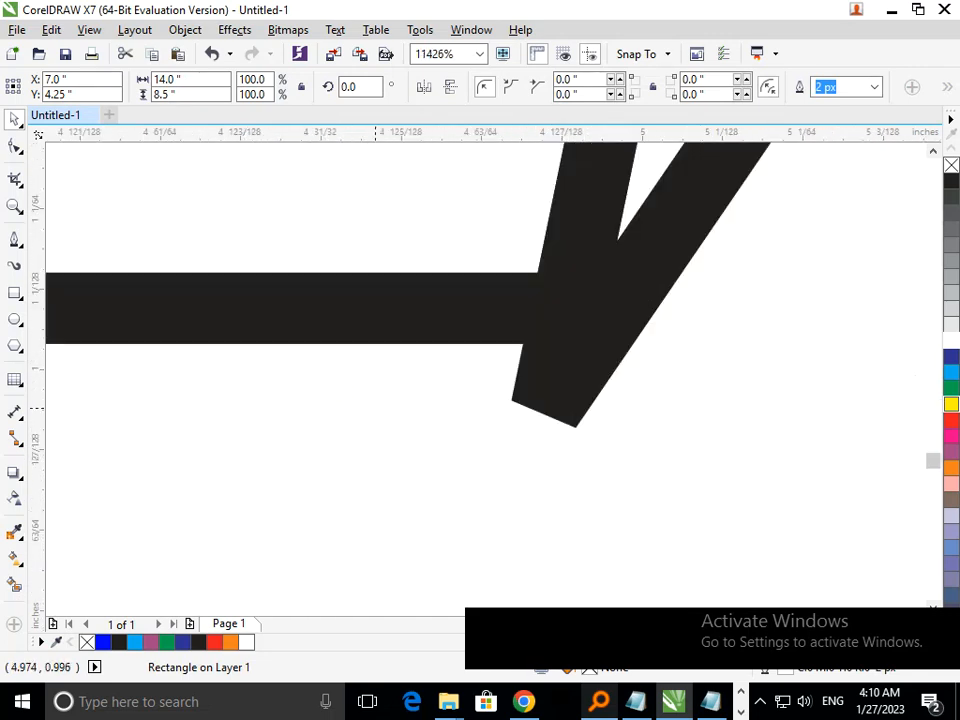
pyautogui.moveTo(561, 402); pyautogui.dragTo(556, 320)
pyautogui.scroll(-4, 556, 320)
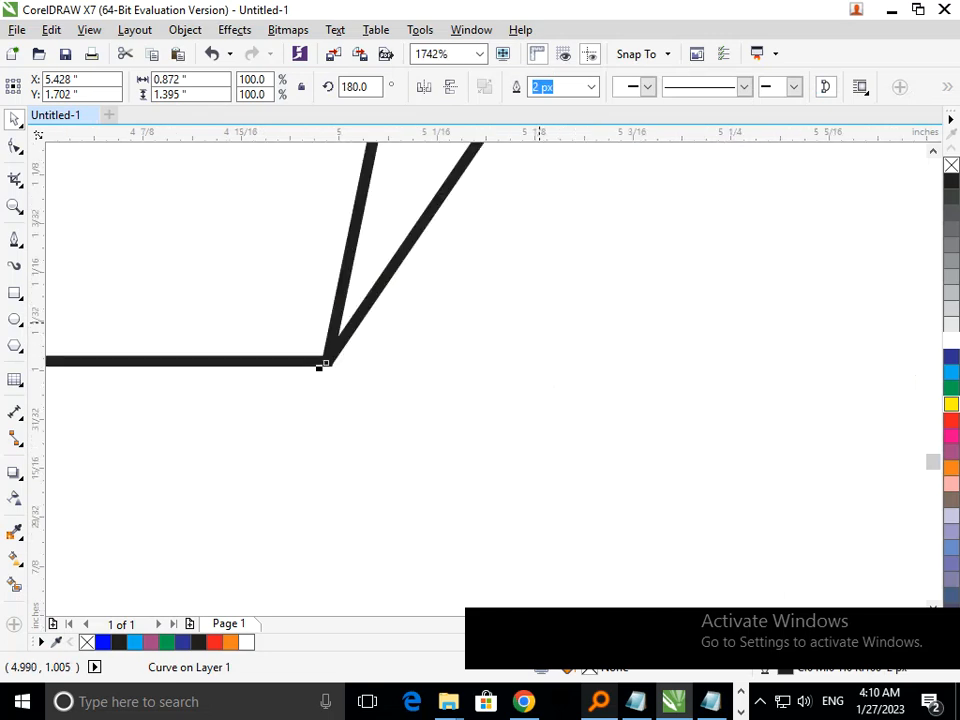
pyautogui.scroll(-5, 390, 298)
pyautogui.scroll(-3, 437, 405)
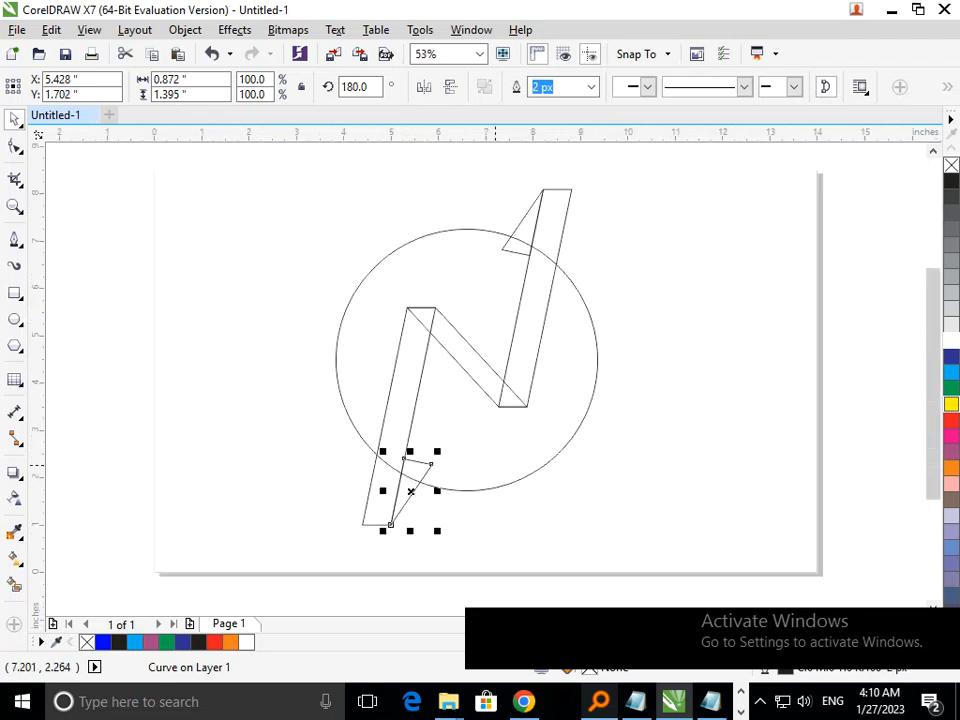
pyautogui.scroll(9, 527, 246)
pyautogui.scroll(-9, 530, 257)
pyautogui.scroll(8, 540, 190)
pyautogui.scroll(-8, 443, 414)
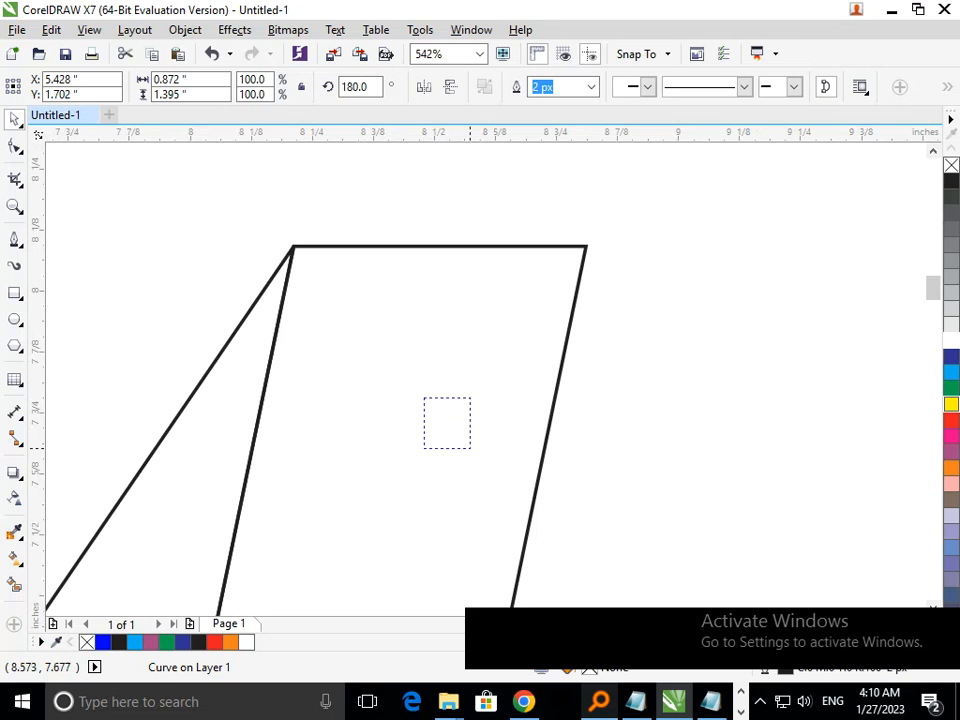
# Step: Weld the lower triangle to the circle
pyautogui.click(472, 466)
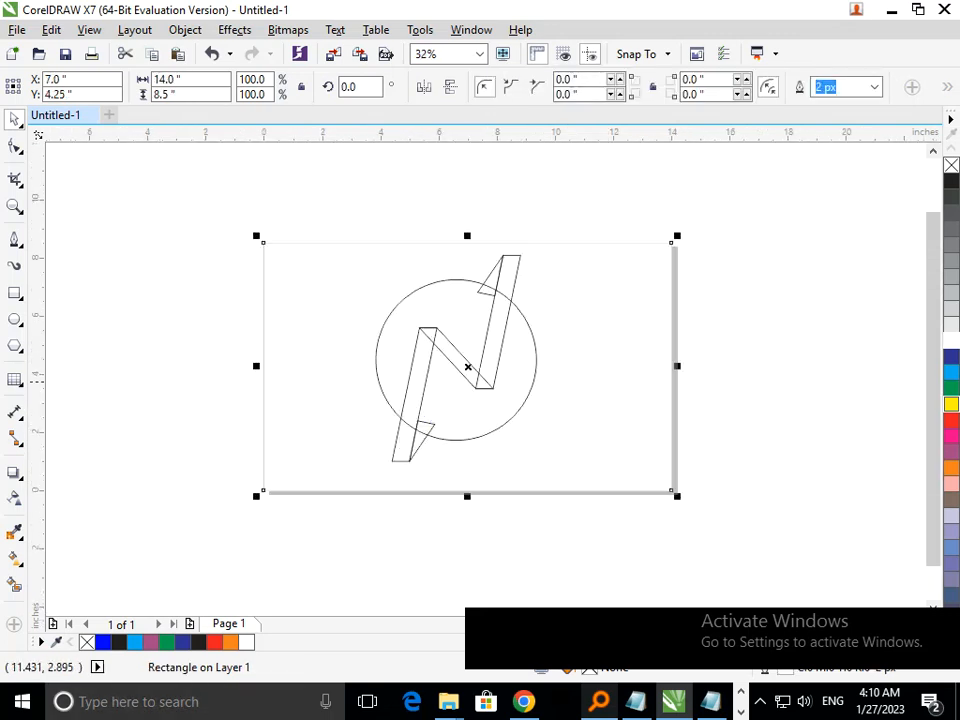
pyautogui.click(735, 366)
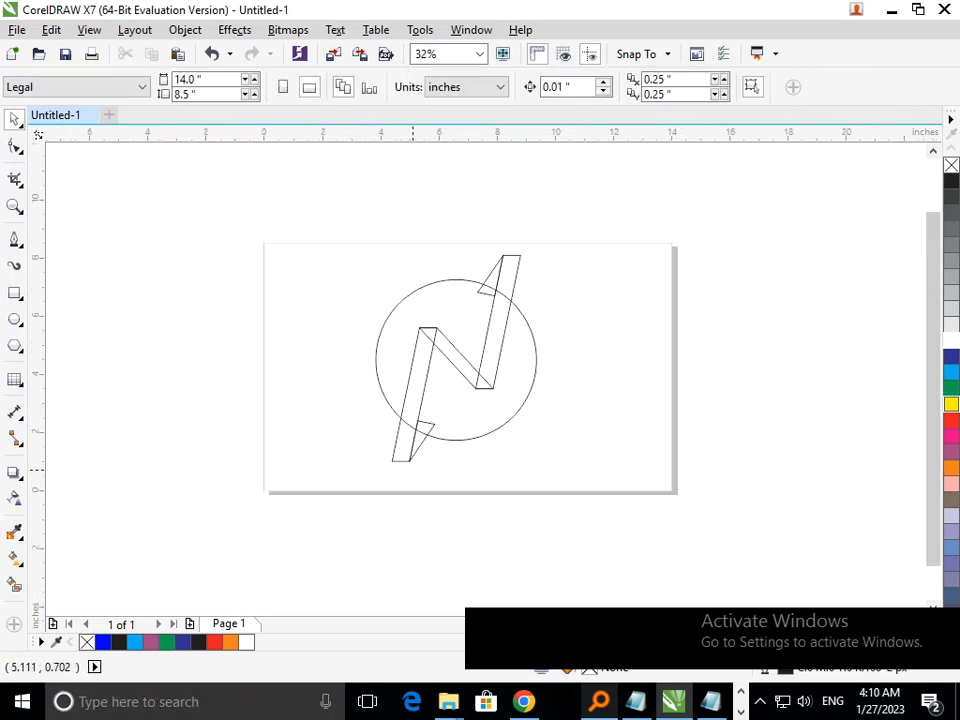
pyautogui.click(421, 424)
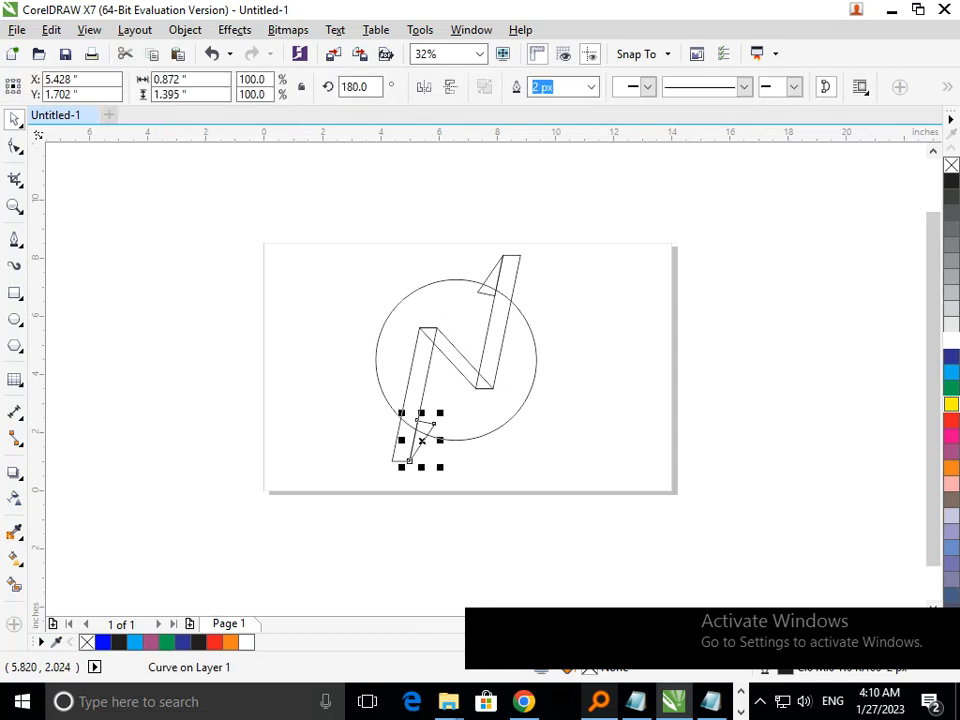
pyautogui.keyDown('shift'); pyautogui.click(428, 434); pyautogui.keyUp('shift')
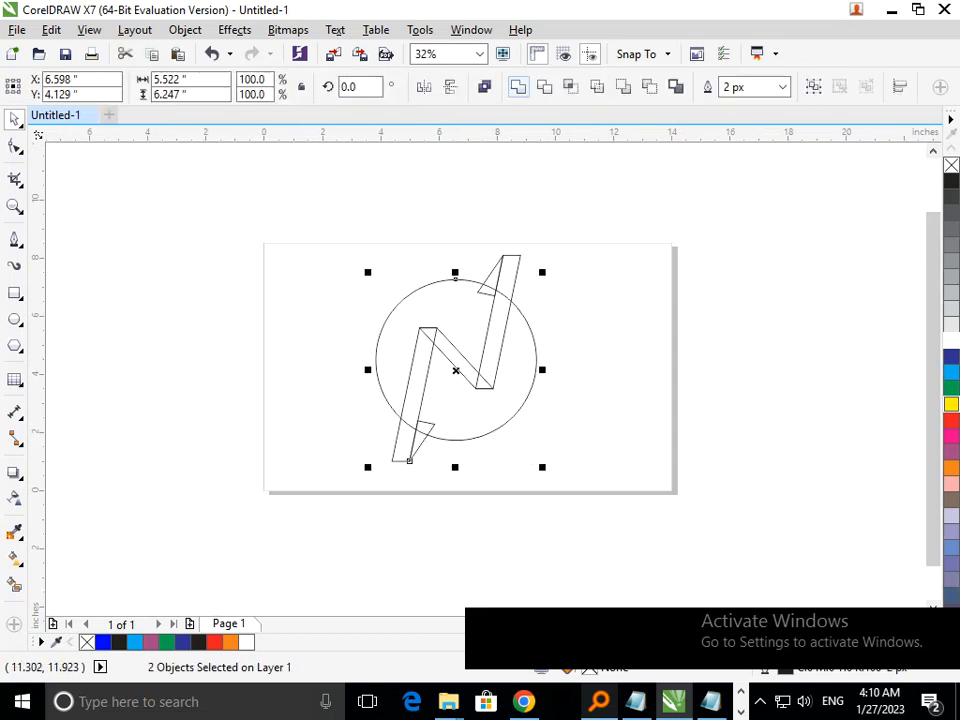
pyautogui.click(518, 87)
pyautogui.click(600, 405)
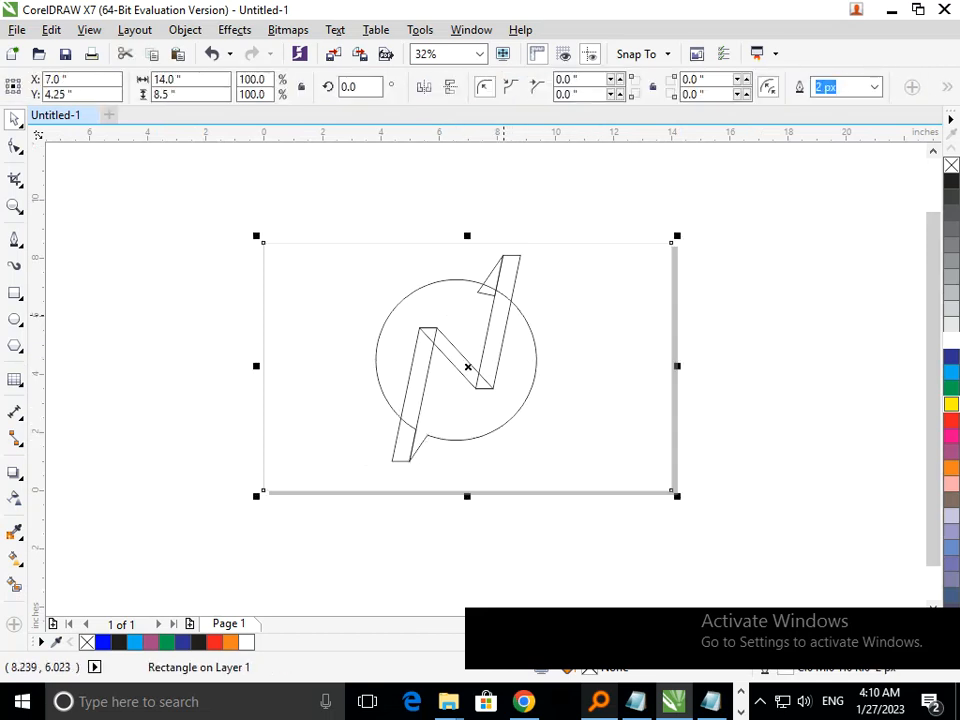
# Step: Weld the upper triangle beside the right bar to the combined circle shape
pyautogui.click(594, 343)
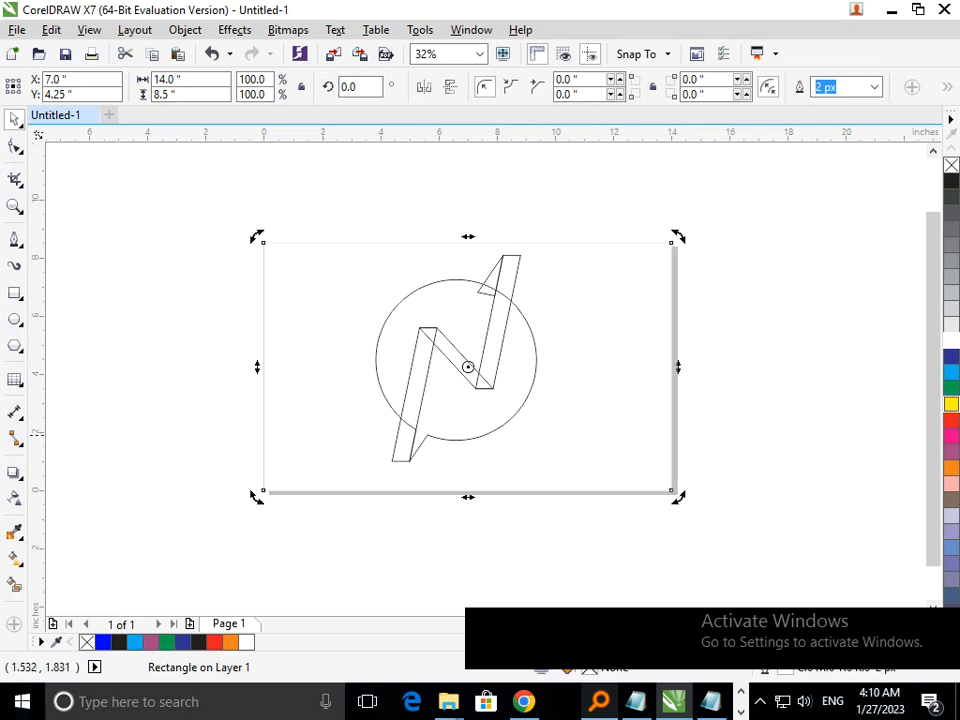
pyautogui.click(222, 465)
pyautogui.click(375, 357)
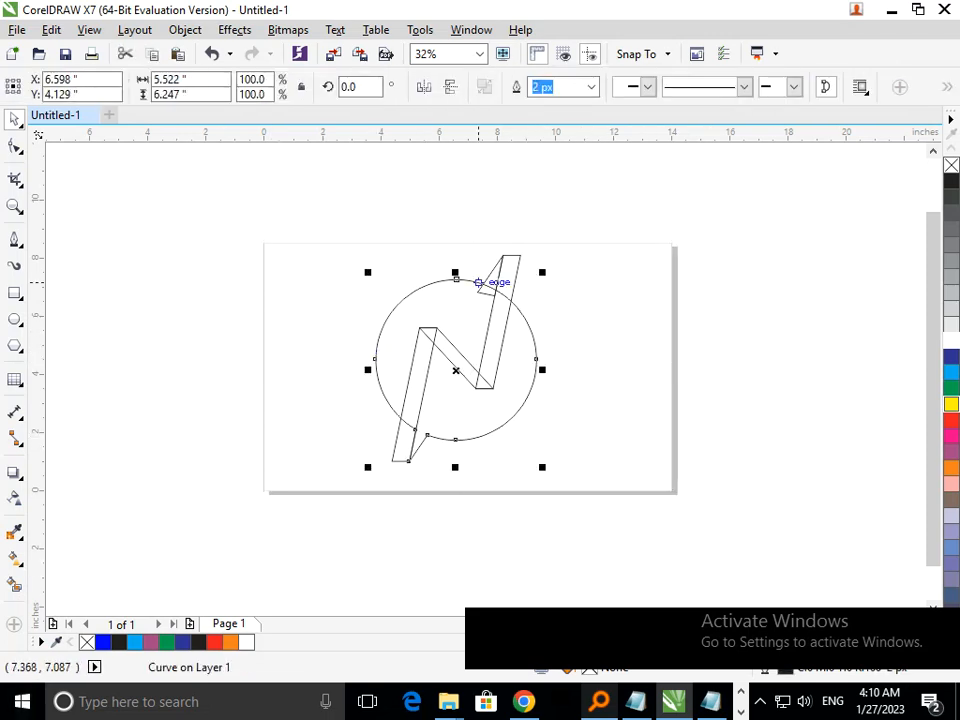
pyautogui.keyDown('shift'); pyautogui.click(492, 266); pyautogui.keyUp('shift')
pyautogui.click(653, 362)
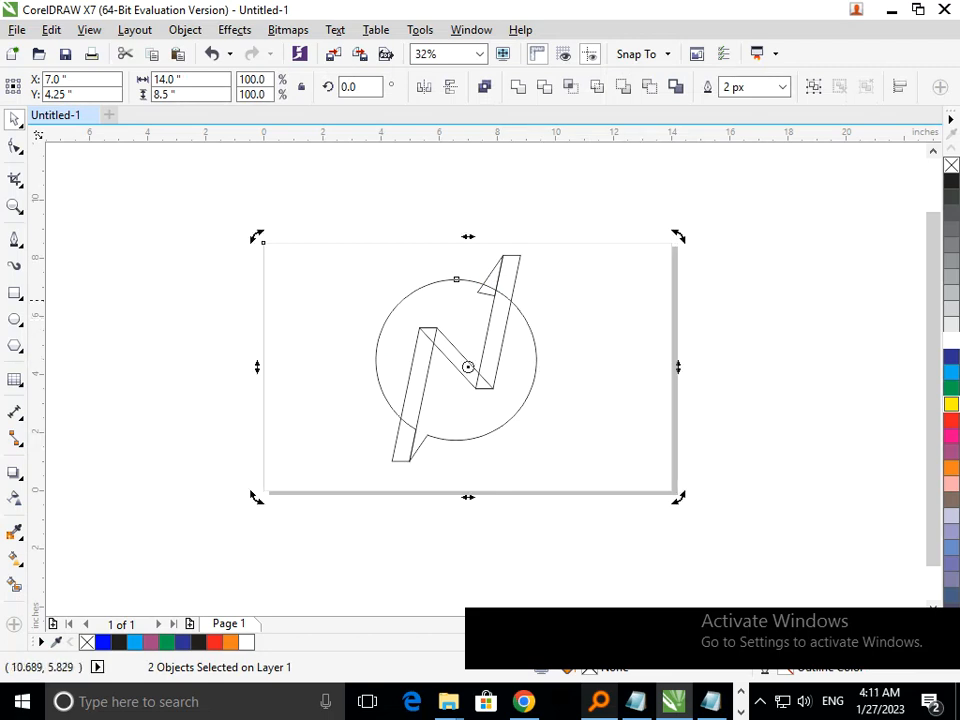
pyautogui.click(355, 338)
pyautogui.click(380, 336)
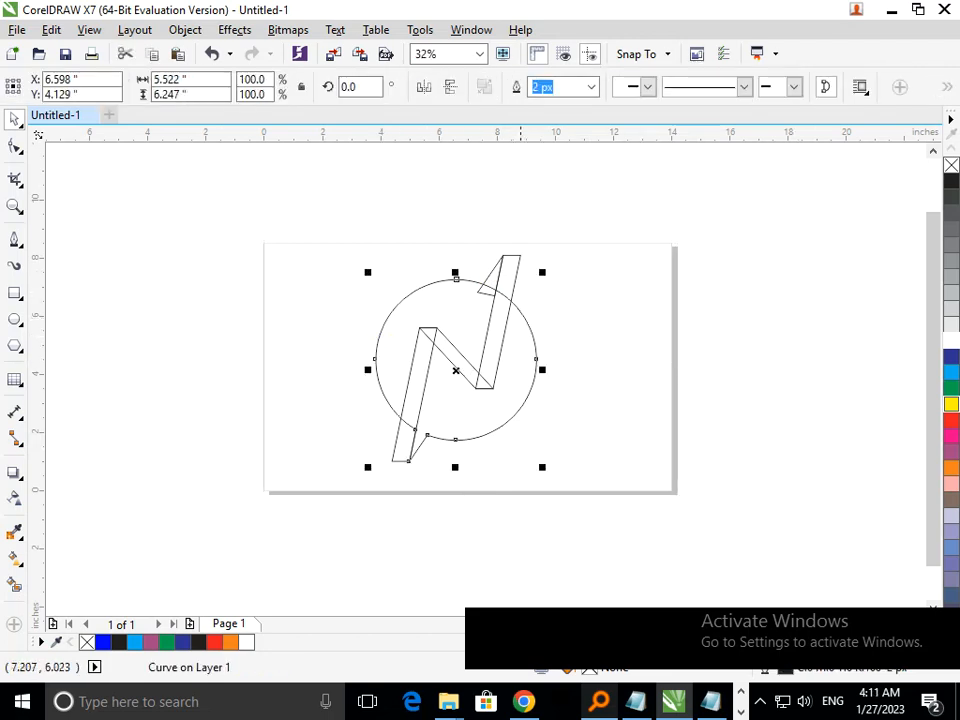
pyautogui.keyDown('shift'); pyautogui.click(489, 273); pyautogui.keyUp('shift')
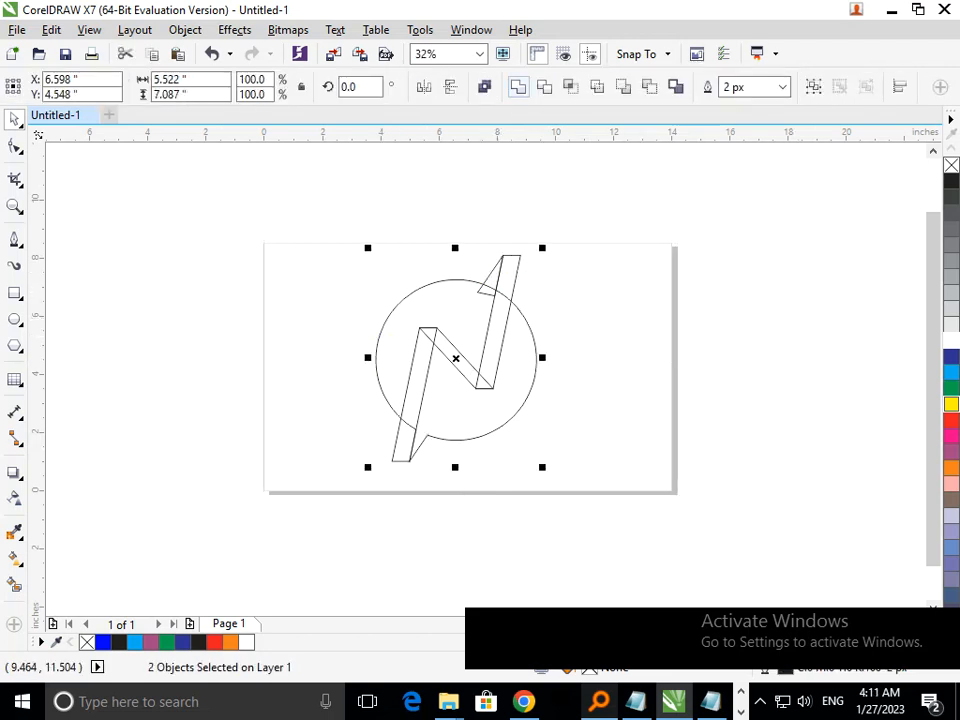
pyautogui.click(519, 87)
pyautogui.click(634, 430)
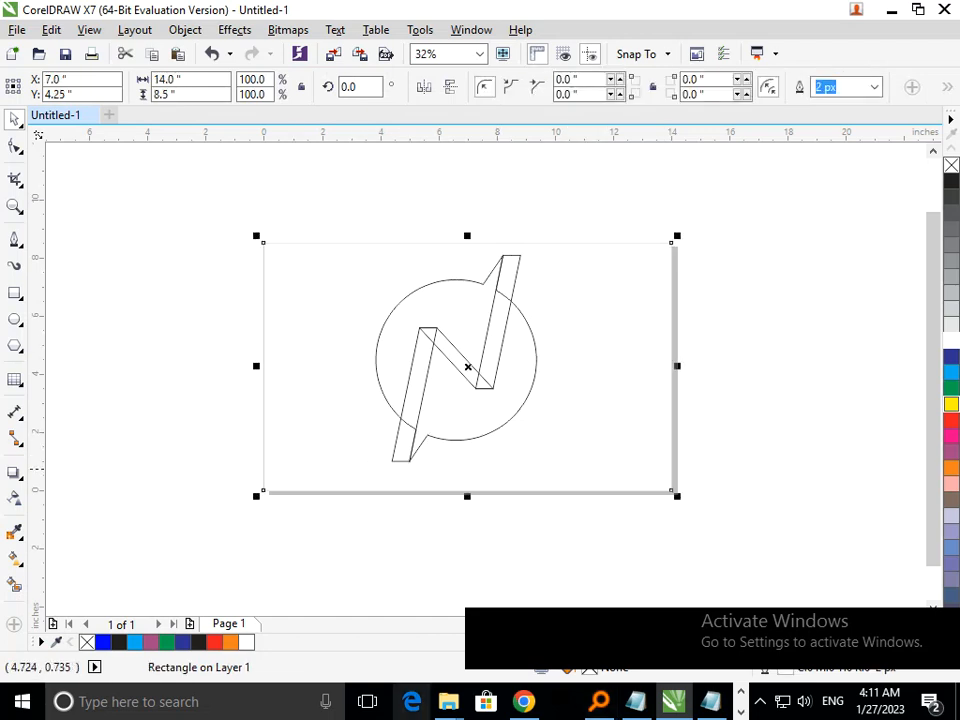
# Step: Use Smart Fill with blue and a 2 px black outline on the circle regions above and below the N
pyautogui.click(15, 584)
pyautogui.click(406, 349)
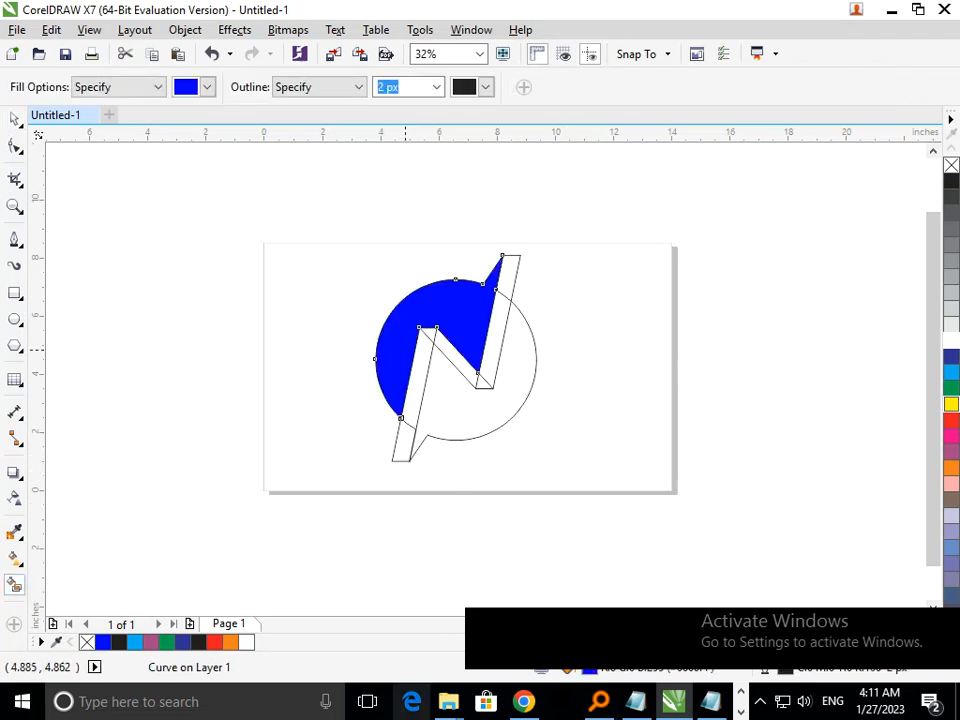
pyautogui.click(452, 402)
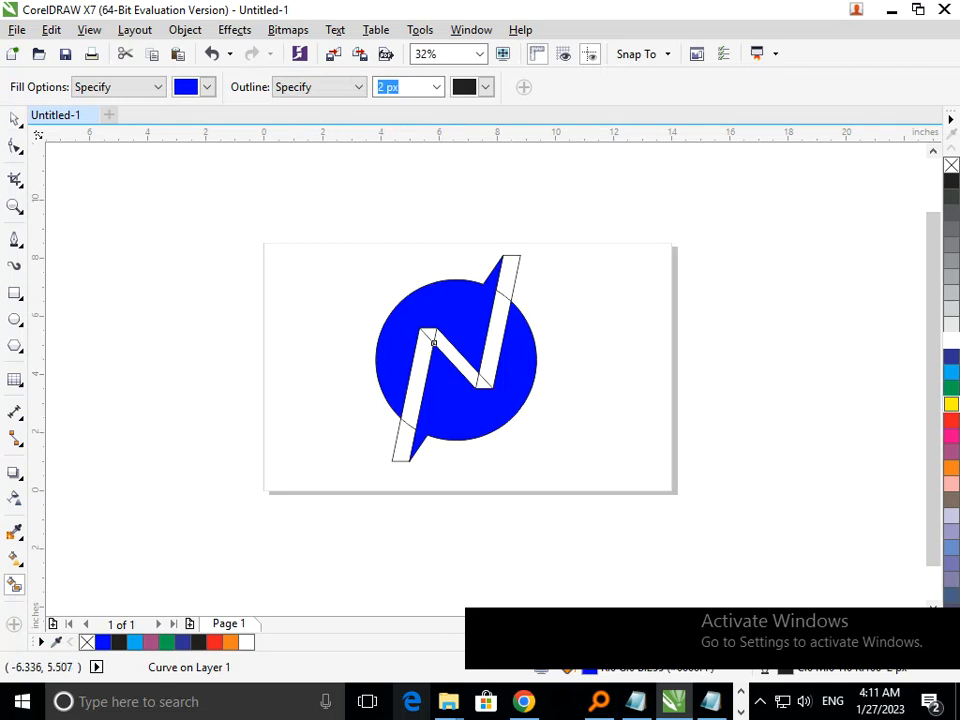
pyautogui.click(15, 119)
pyautogui.click(118, 307)
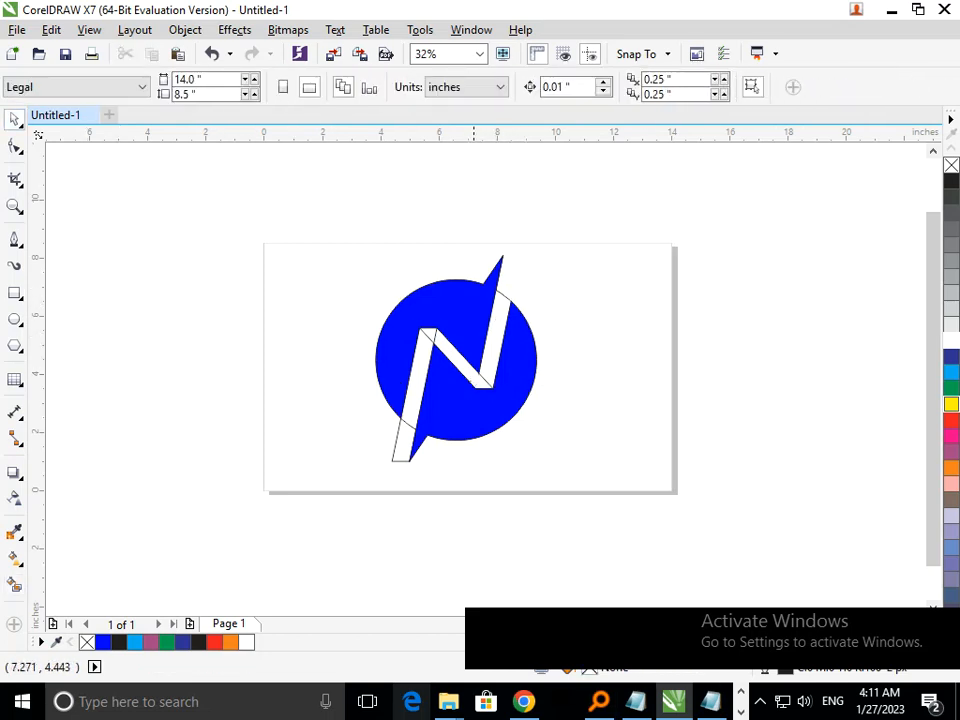
pyautogui.click(487, 381)
pyautogui.press('Delete')
pyautogui.click(415, 429)
pyautogui.press('Delete')
pyautogui.hotkey('ctrl', 'z')
pyautogui.hotkey('ctrl', 'z')
pyautogui.click(485, 473)
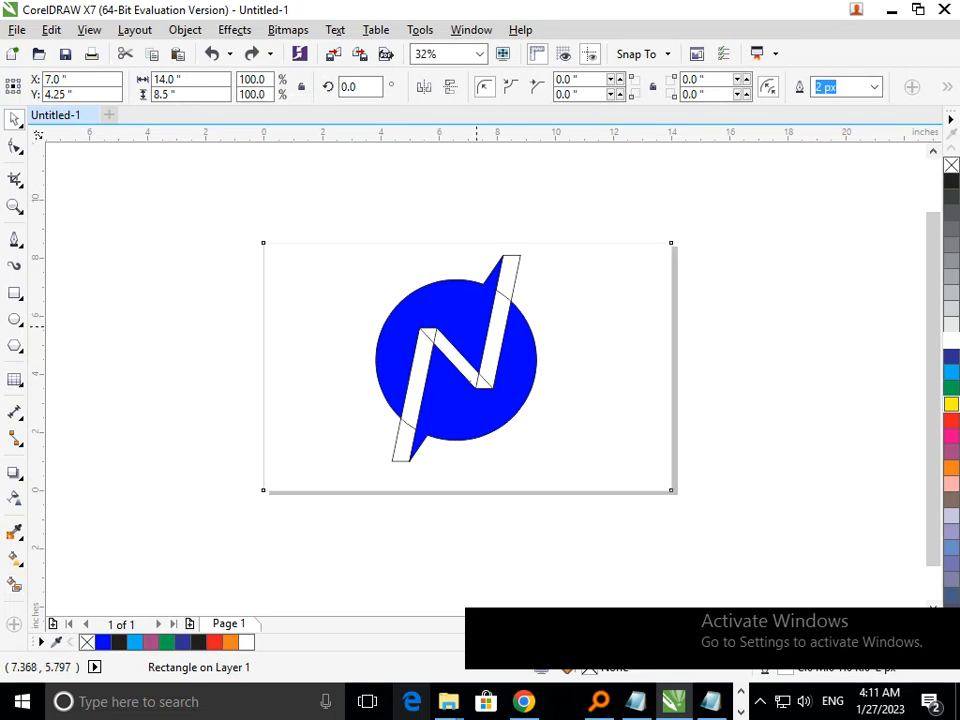
pyautogui.click(596, 396)
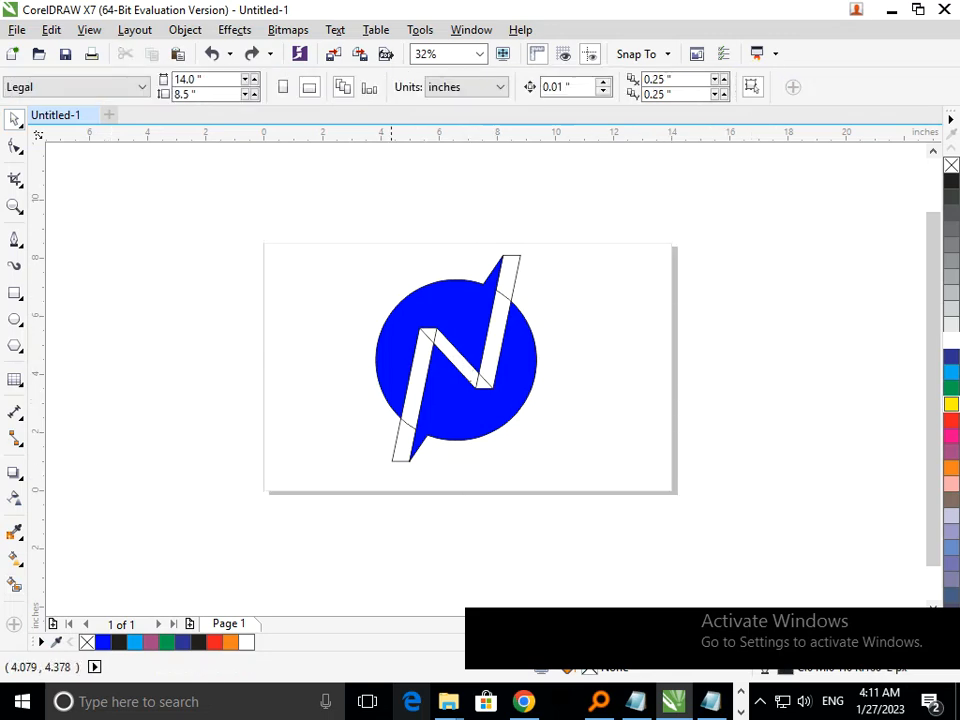
# Step: Apply a linear gradient fill to the upper-left blue region, running from its lower inner corner to vivid orange at the circle's upper-left edge
pyautogui.moveTo(443, 317); pyautogui.dragTo(379, 298)
pyautogui.hotkey('ctrl', 'z')
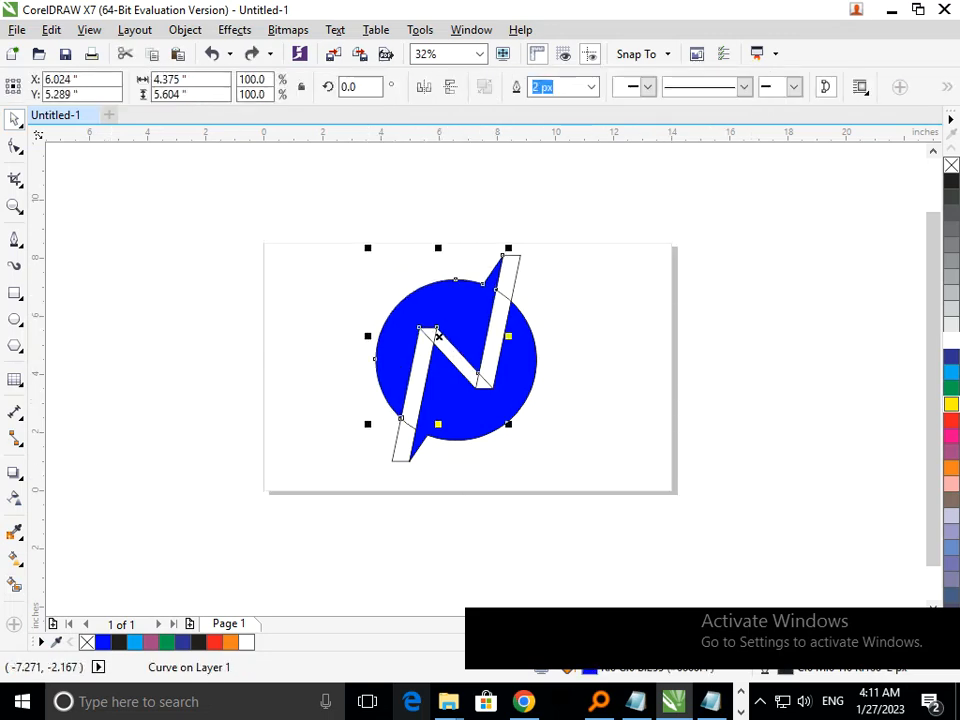
pyautogui.click(15, 558)
pyautogui.click(90, 555)
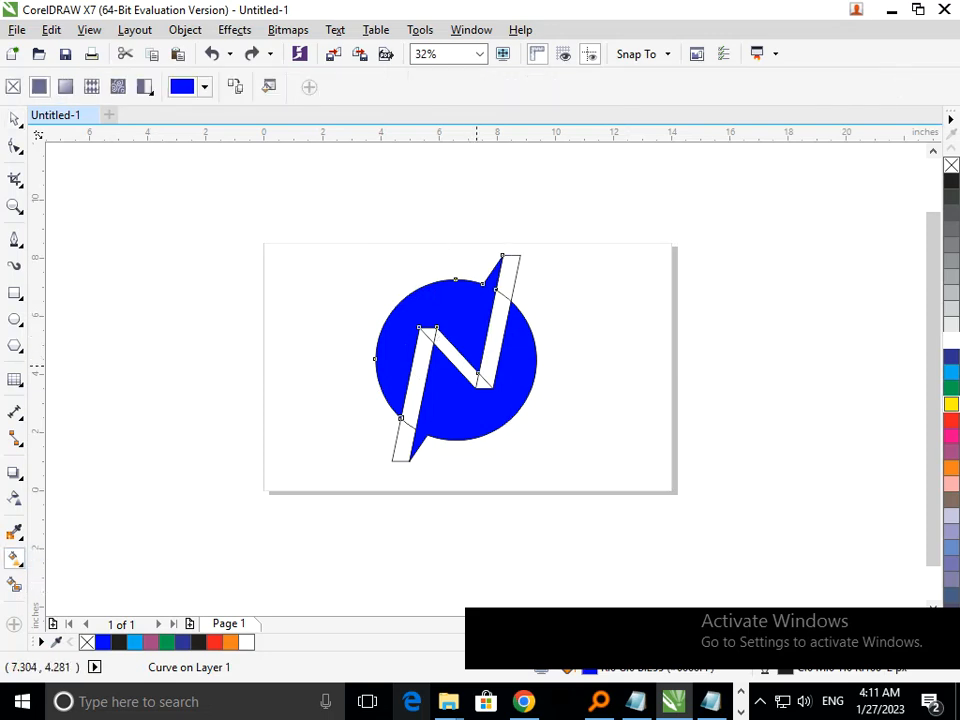
pyautogui.moveTo(477, 367); pyautogui.dragTo(394, 293)
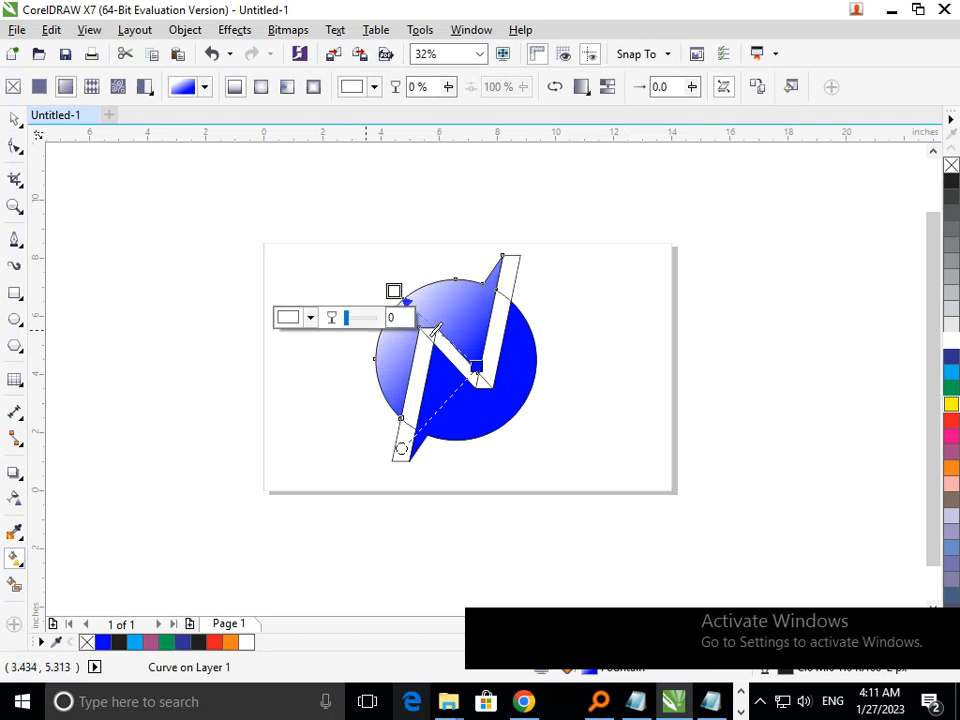
pyautogui.click(310, 317)
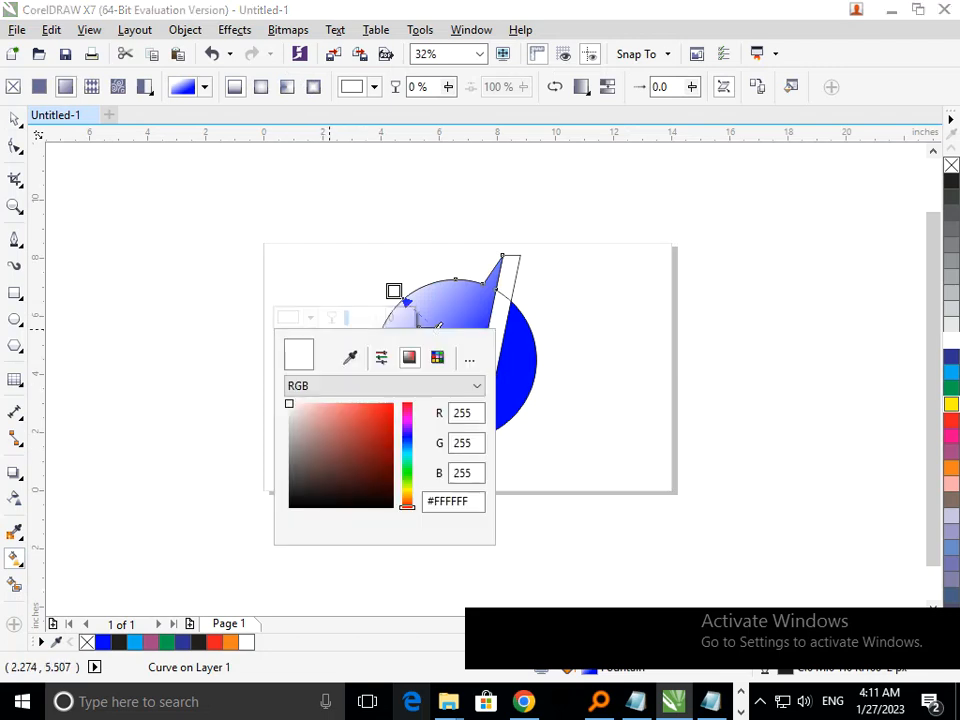
pyautogui.click(372, 412)
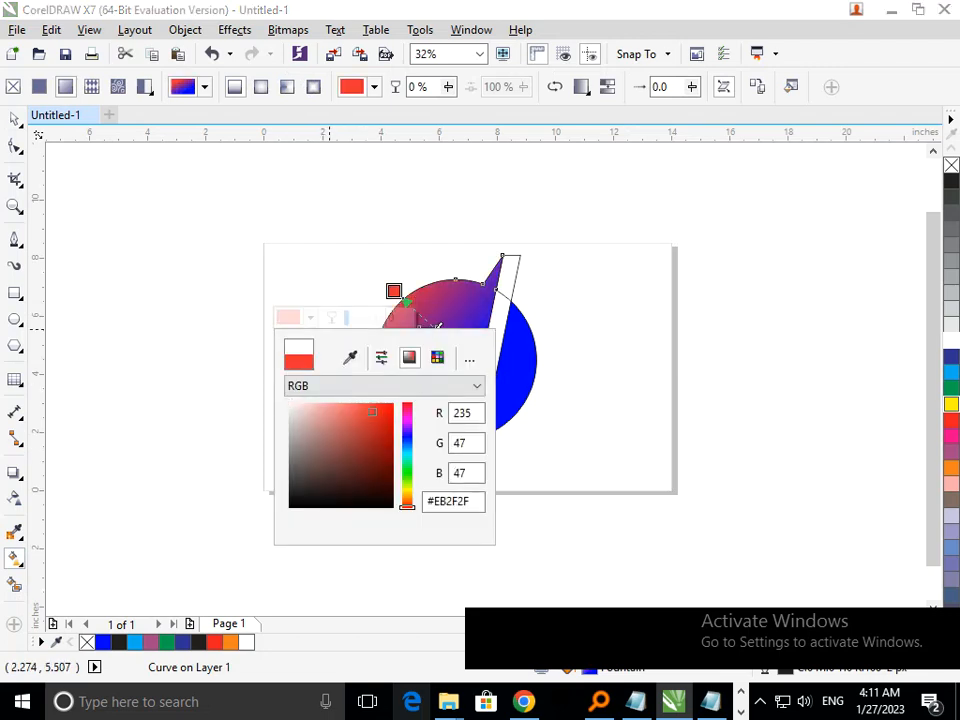
pyautogui.moveTo(407, 506); pyautogui.dragTo(407, 502)
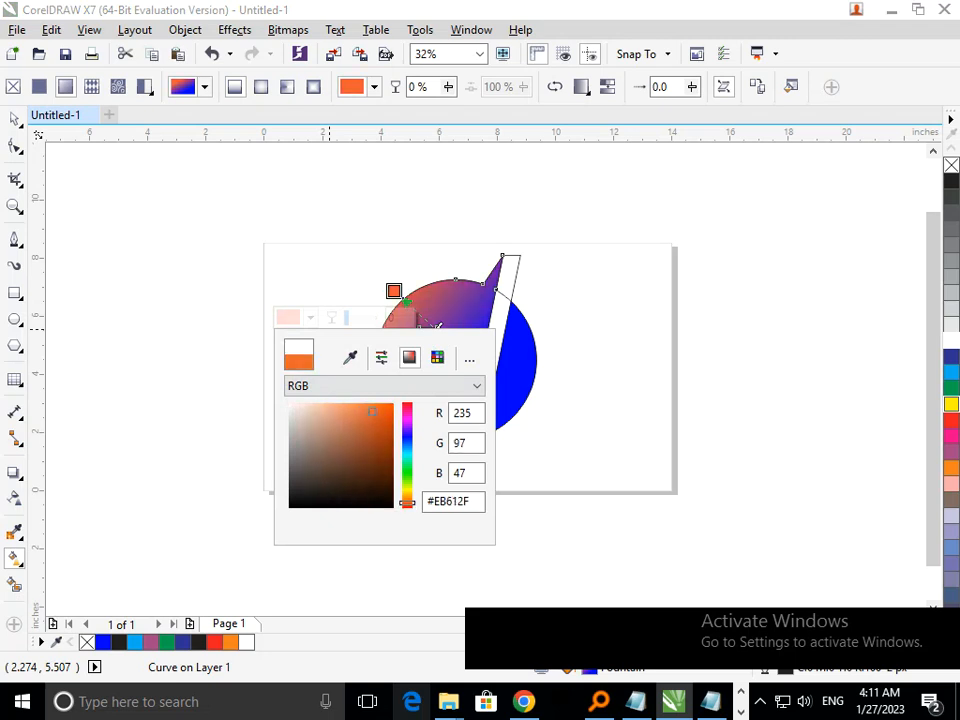
pyautogui.click(393, 404)
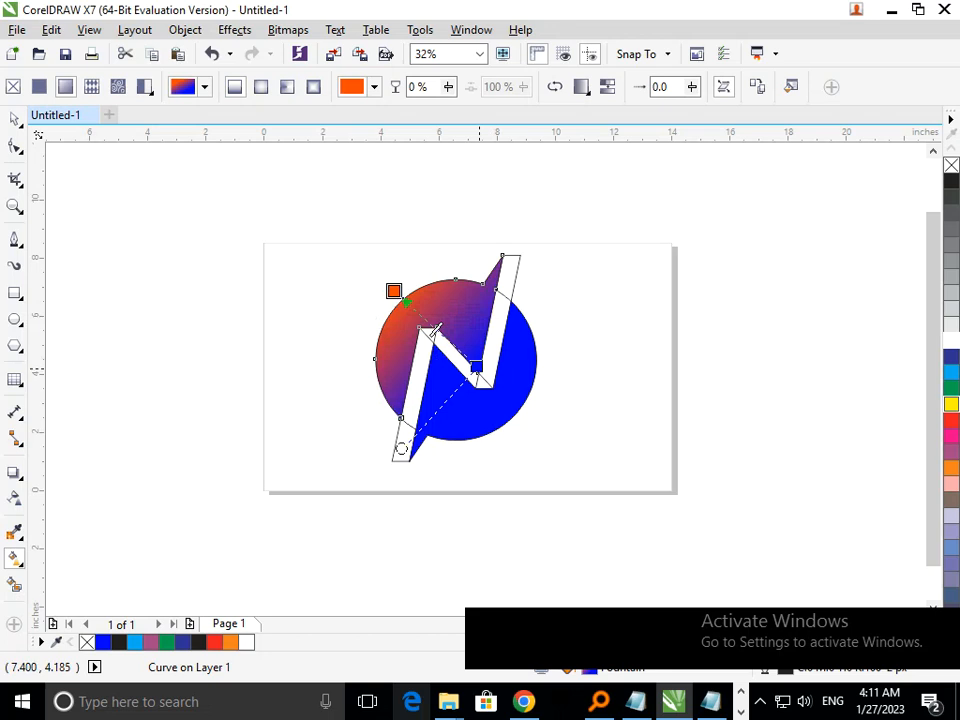
# Step: Change the inner end colour of the upper-left region's gradient to light orange #EBA98A
pyautogui.click(477, 367)
pyautogui.click(394, 393)
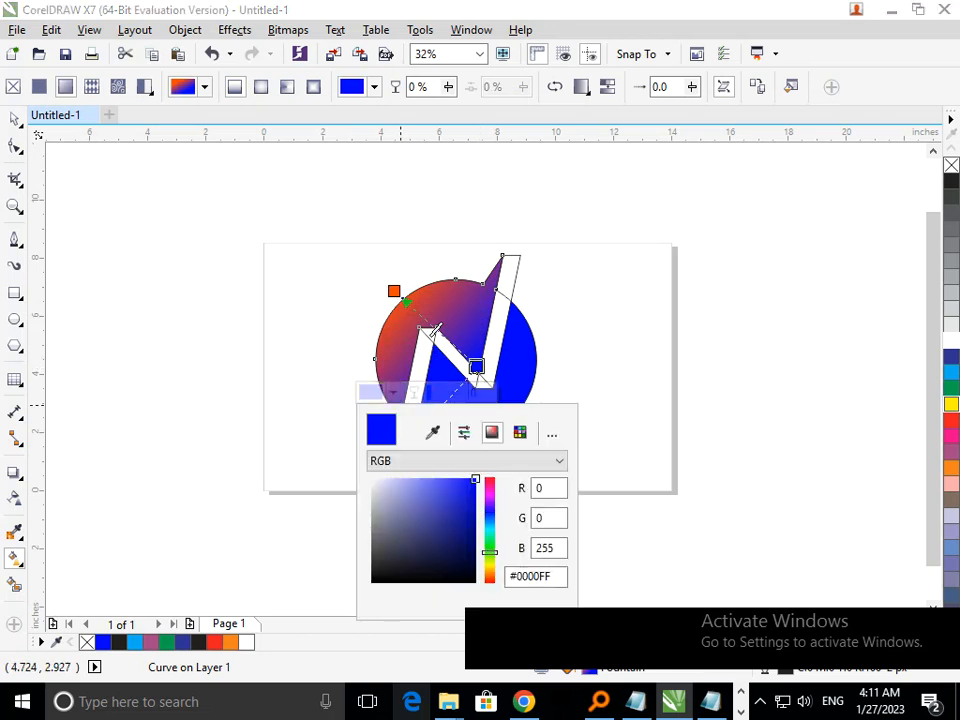
pyautogui.click(490, 552)
pyautogui.moveTo(449, 526); pyautogui.dragTo(461, 479)
pyautogui.click(490, 567)
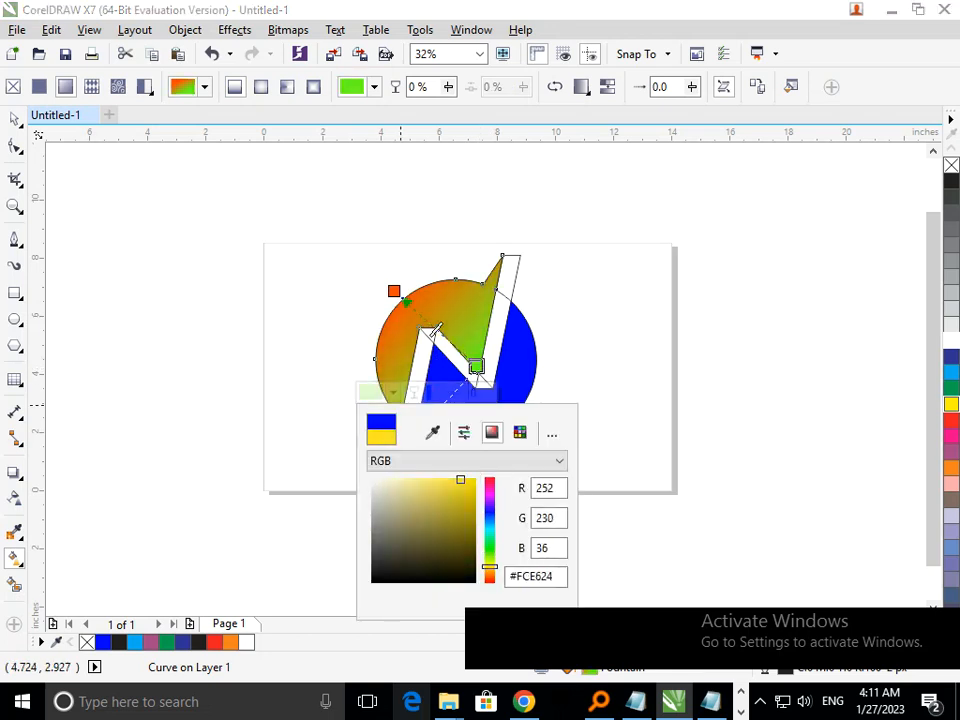
pyautogui.moveTo(490, 567); pyautogui.dragTo(490, 577)
pyautogui.moveTo(451, 529)
pyautogui.mouseDown()
pyautogui.moveTo(453, 538)
pyautogui.moveTo(463, 513)
pyautogui.moveTo(461, 545)
pyautogui.moveTo(466, 487)
pyautogui.moveTo(414, 487)
pyautogui.mouseUp()
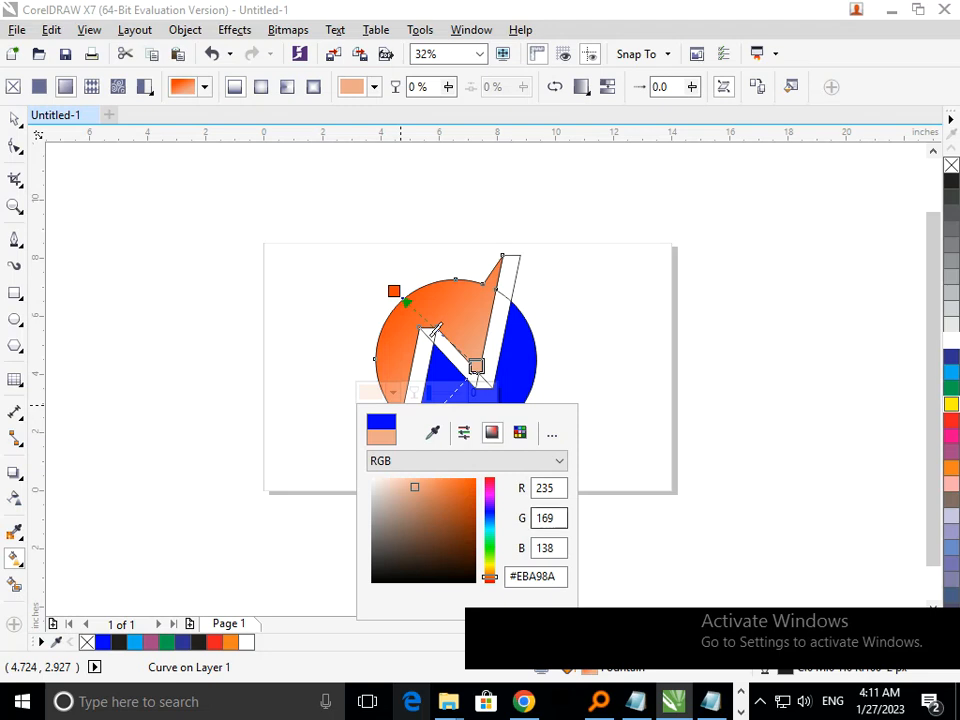
pyautogui.click(623, 533)
# Step: Apply a linear gradient to the lower-right region from blue at its upper inner corner to bright cyan beyond the circle's lower-right edge
pyautogui.click(499, 419)
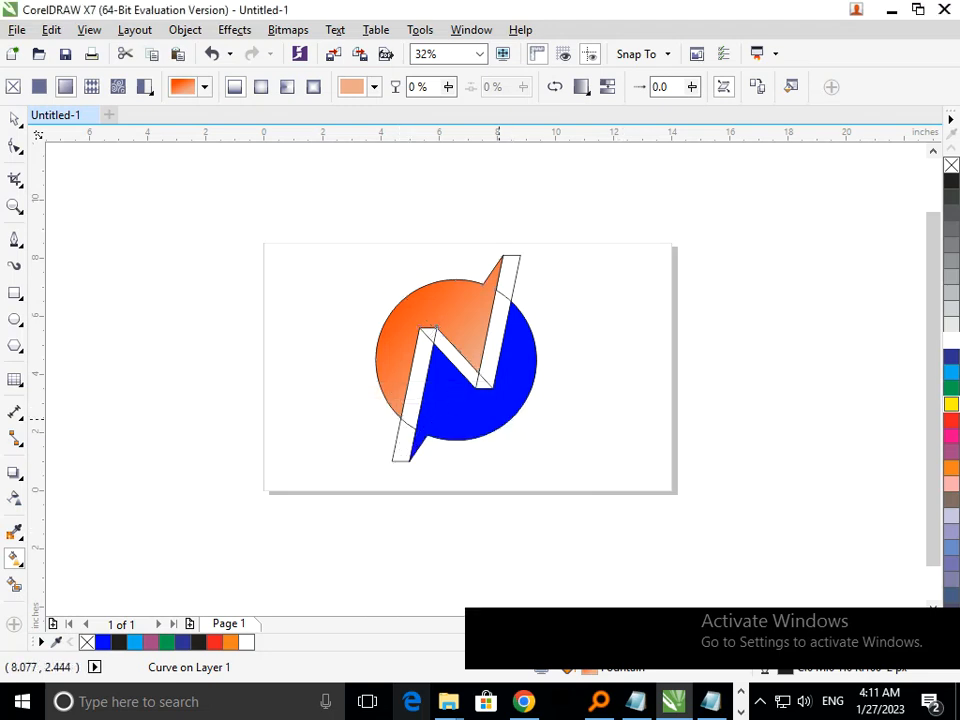
pyautogui.moveTo(438, 355); pyautogui.dragTo(578, 411)
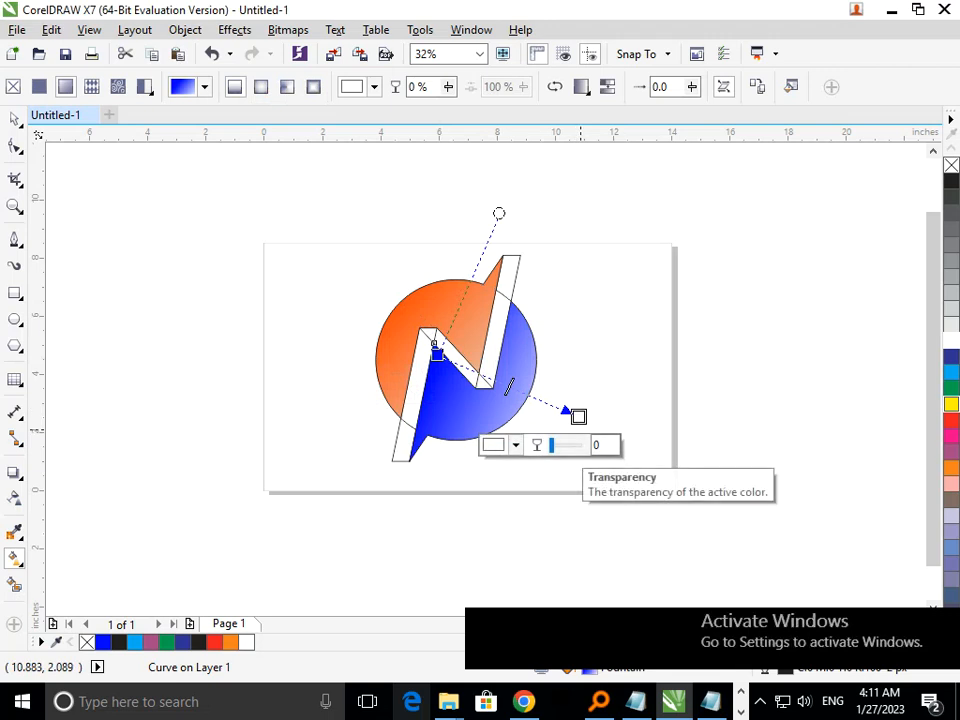
pyautogui.click(515, 445)
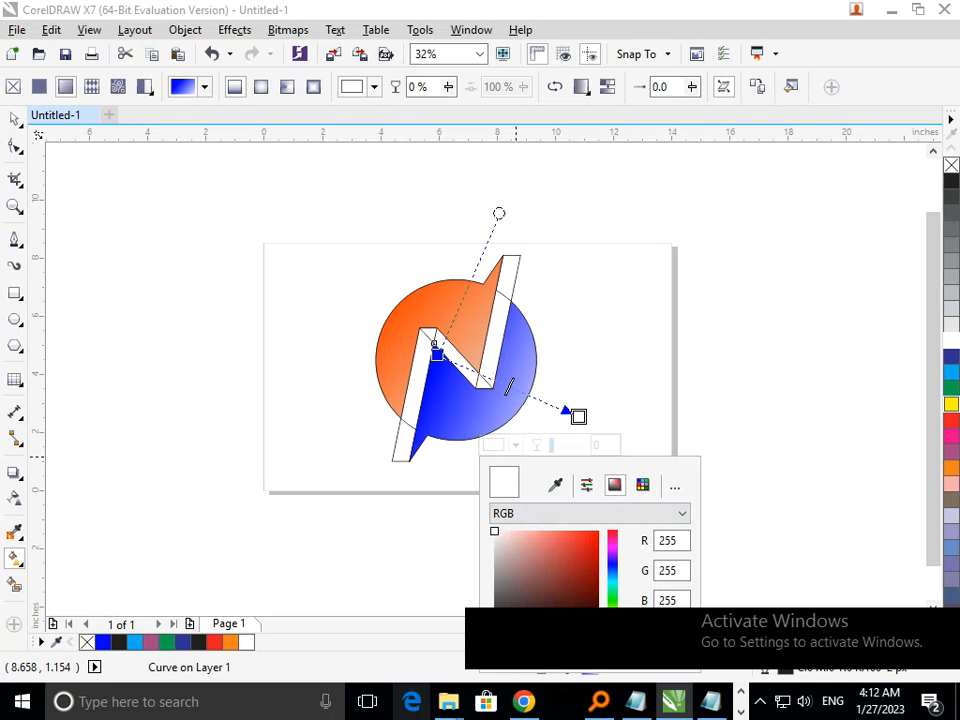
pyautogui.click(612, 581)
pyautogui.click(586, 542)
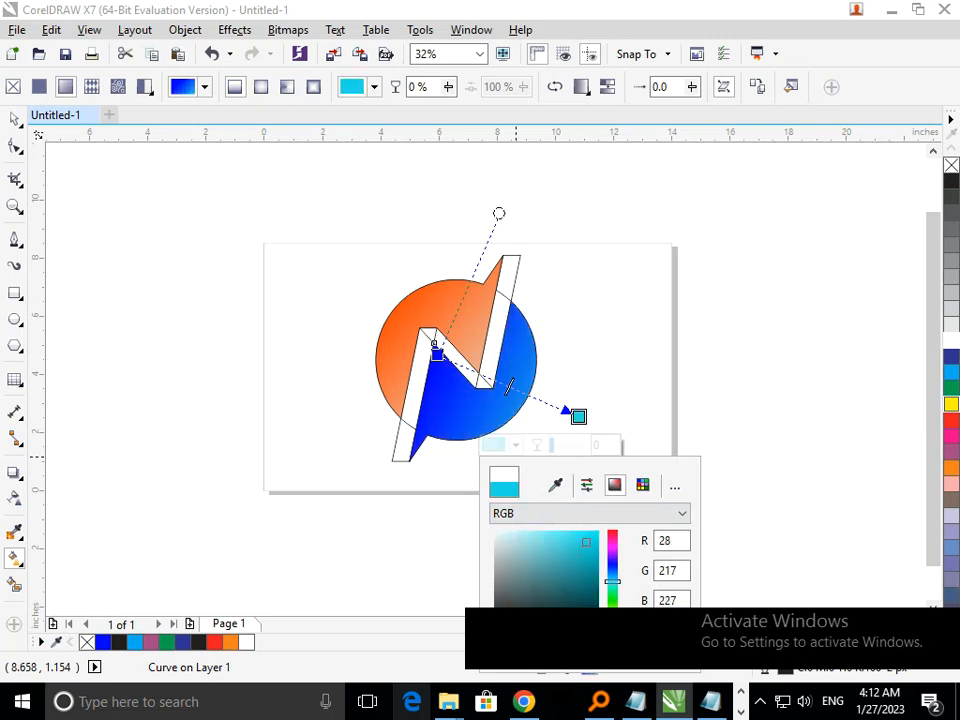
pyautogui.click(597, 533)
pyautogui.click(638, 400)
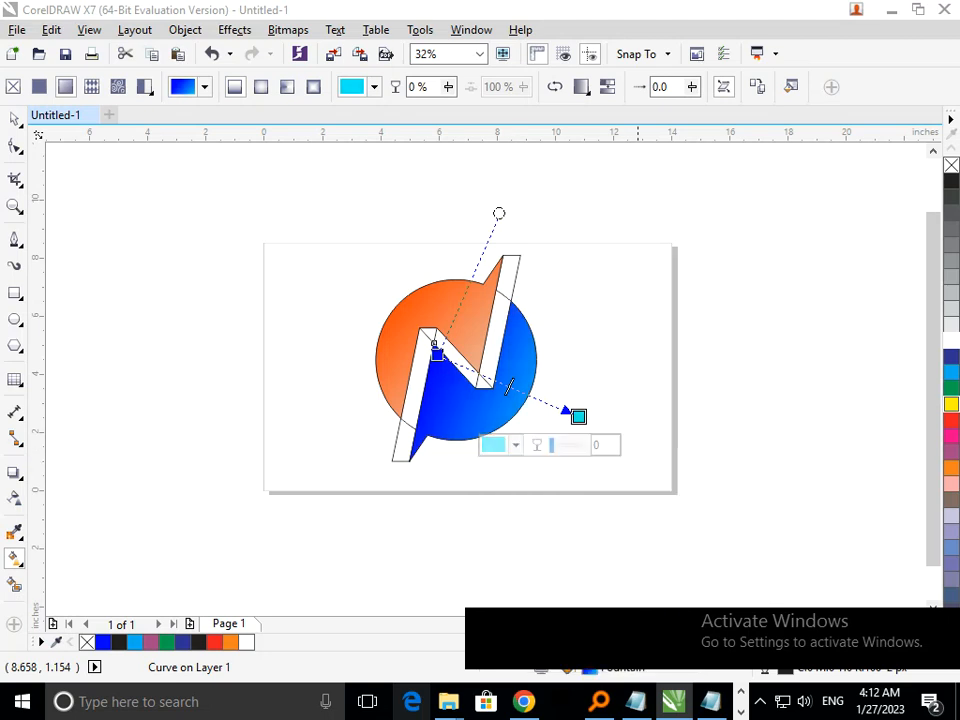
# Step: Change the inner end colour of the lower-right piece's gradient to muted violet #635CC4
pyautogui.click(437, 352)
pyautogui.click(373, 383)
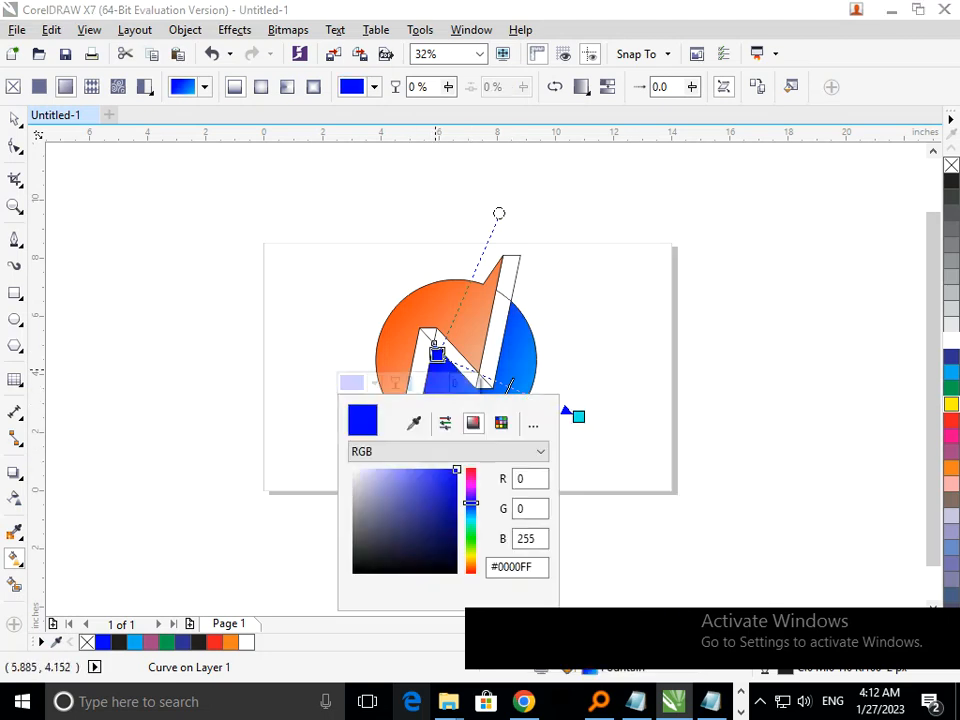
pyautogui.click(470, 544)
pyautogui.click(390, 471)
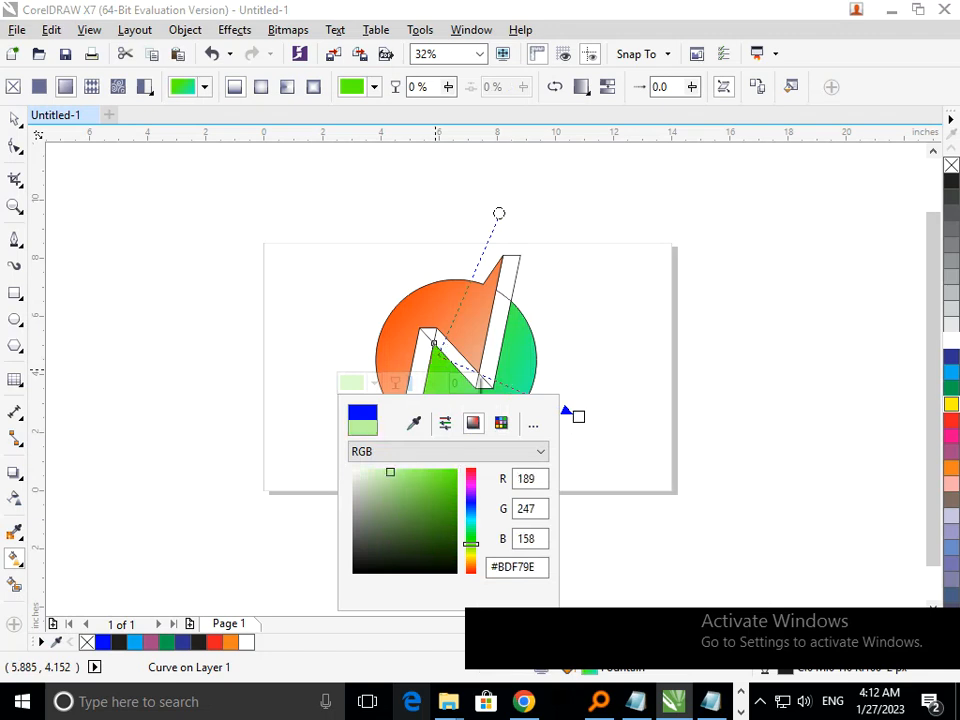
pyautogui.click(416, 518)
pyautogui.click(424, 529)
pyautogui.click(426, 530)
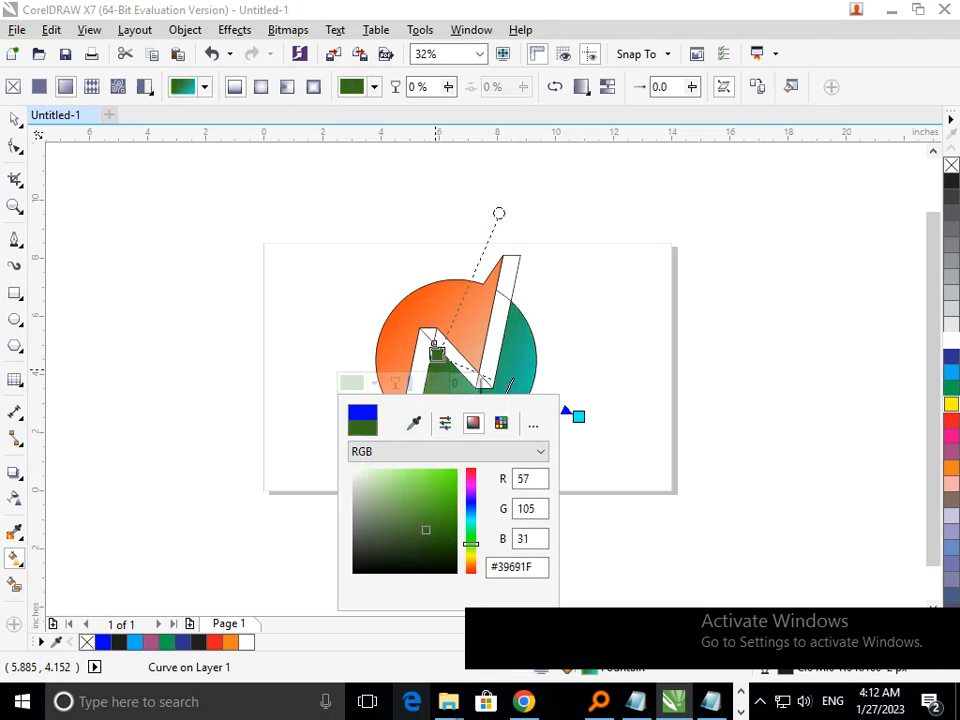
pyautogui.click(470, 502)
pyautogui.moveTo(427, 513); pyautogui.dragTo(408, 493)
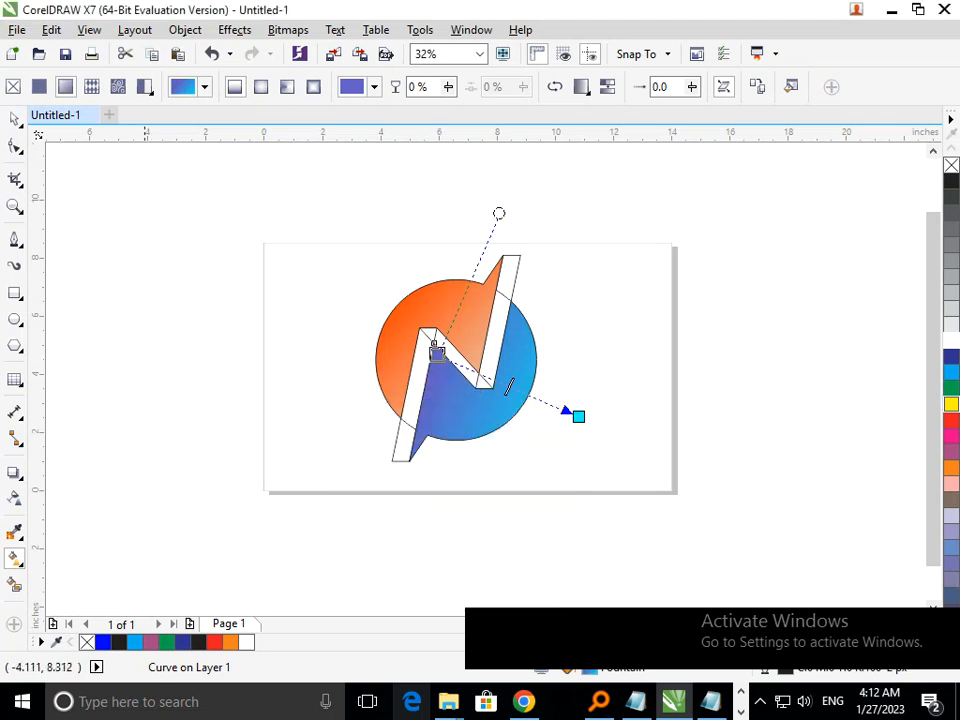
pyautogui.click(14, 119)
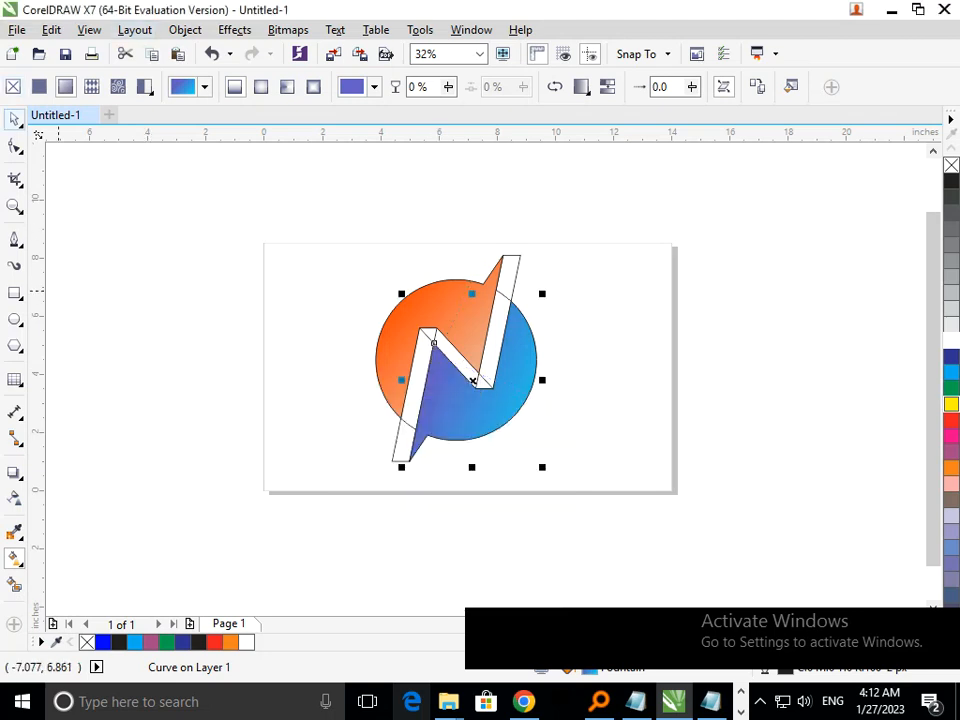
pyautogui.click(400, 352)
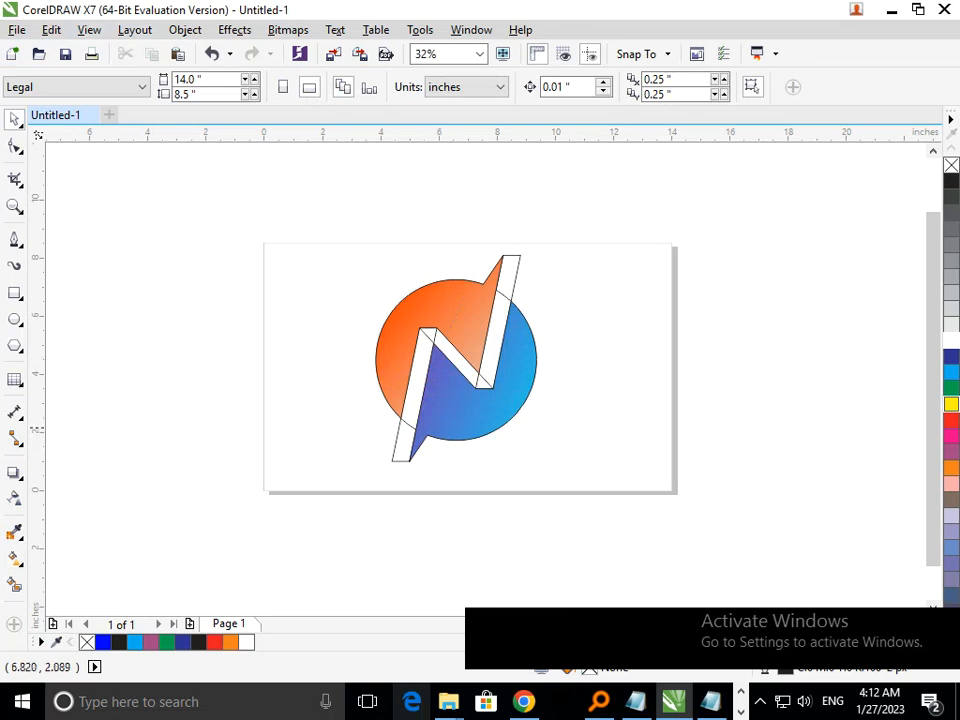
# Step: Try moving the lower-right gradient piece clear of the circle and undo the move
pyautogui.moveTo(475, 426); pyautogui.dragTo(563, 452)
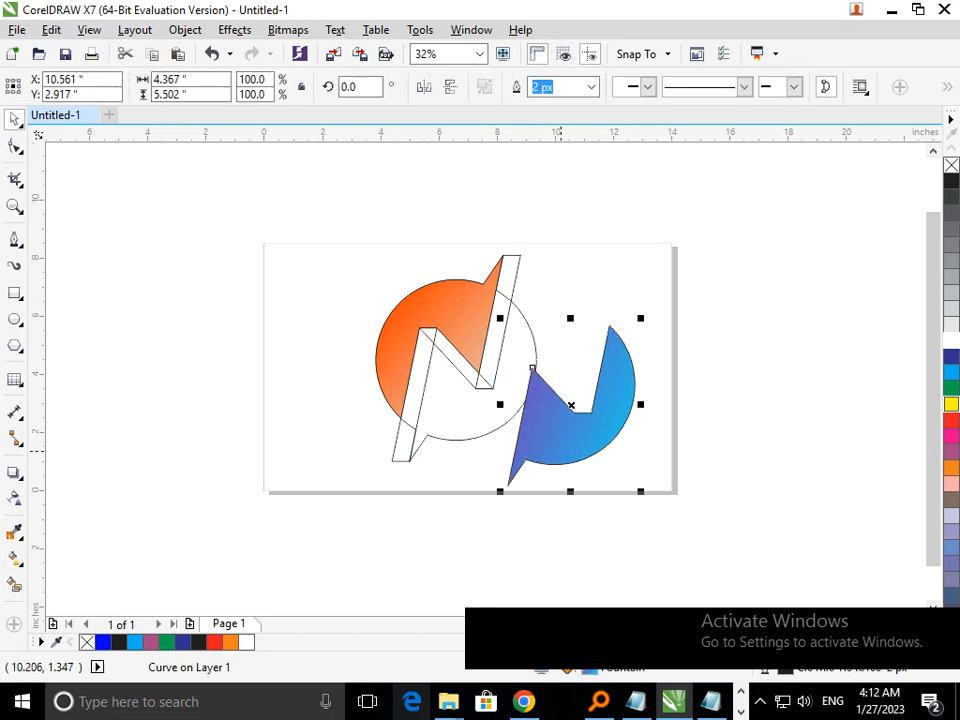
pyautogui.hotkey('ctrl', 'z')
pyautogui.click(485, 519)
# Step: Move both gradient pieces together to the page's upper-left corner and delete the leftover N and circle outlines
pyautogui.click(393, 457)
pyautogui.click(469, 438)
pyautogui.click(471, 425)
pyautogui.keyDown('shift'); pyautogui.click(440, 296); pyautogui.keyUp('shift')
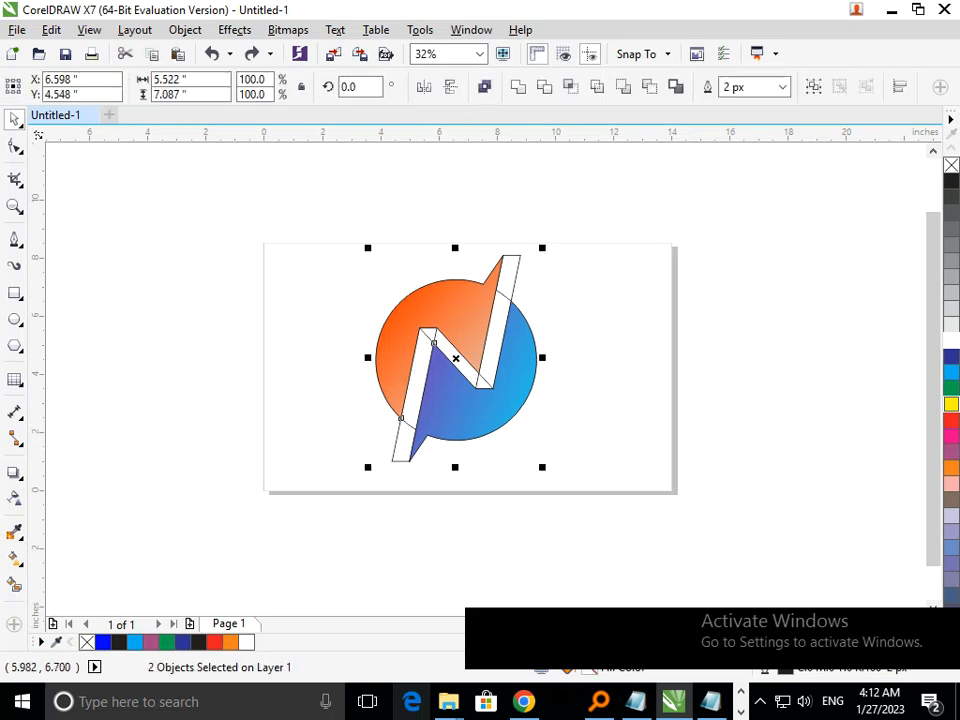
pyautogui.moveTo(446, 300); pyautogui.dragTo(204, 220)
pyautogui.moveTo(357, 209)
pyautogui.mouseDown()
pyautogui.moveTo(533, 509)
pyautogui.moveTo(548, 512)
pyautogui.mouseUp()
pyautogui.press('Delete')
# Step: Move both gradient pieces together back to the middle of the page
pyautogui.moveTo(126, 160); pyautogui.dragTo(373, 396)
pyautogui.moveTo(227, 333); pyautogui.dragTo(438, 409)
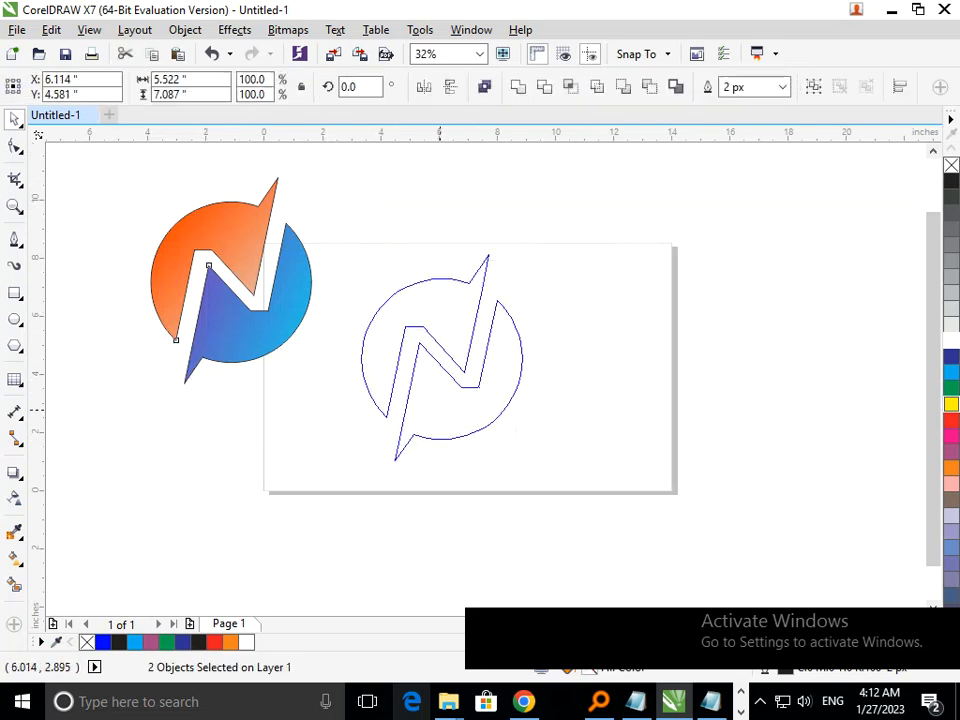
pyautogui.moveTo(439, 409); pyautogui.dragTo(464, 415)
pyautogui.click(579, 444)
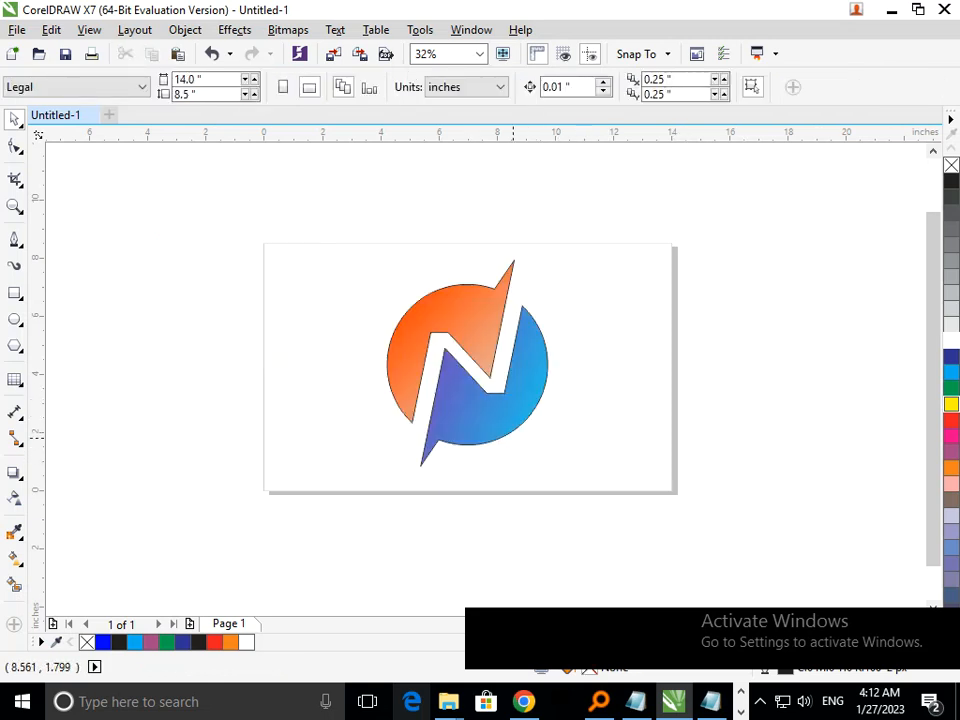
pyautogui.press('F3')
pyautogui.press('F2')
pyautogui.moveTo(331, 266)
pyautogui.mouseDown()
pyautogui.moveTo(433, 340)
pyautogui.moveTo(661, 459)
pyautogui.mouseUp()
pyautogui.moveTo(364, 478); pyautogui.dragTo(404, 513)
pyautogui.hotkey('ctrl', 'z')
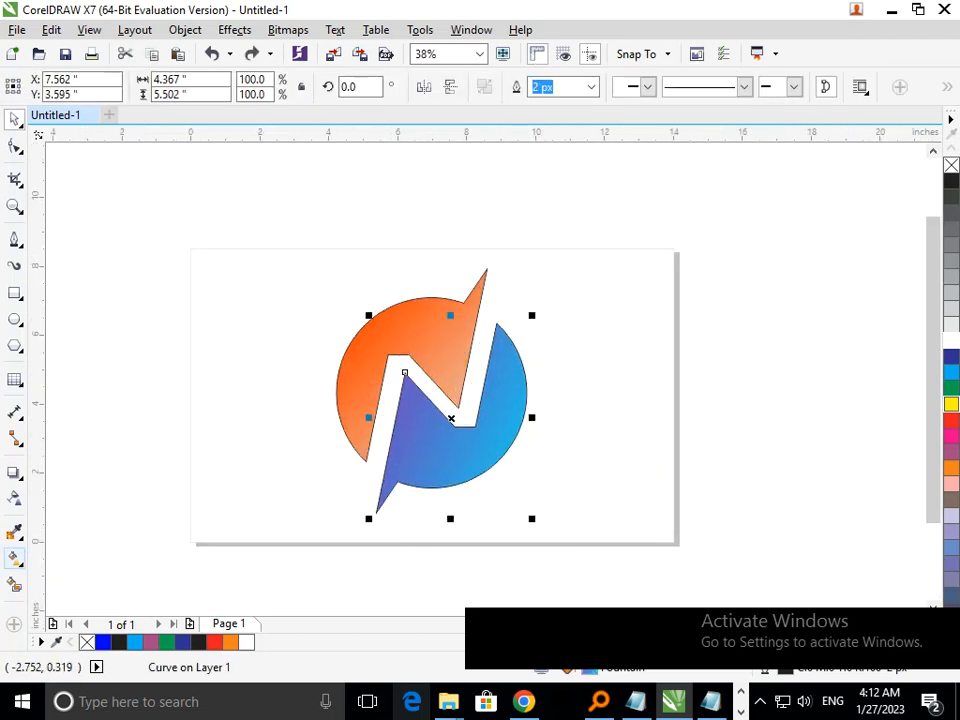
# Step: Change the outer end colour of the lower-right piece's gradient to red #FF0011
pyautogui.click(15, 558)
pyautogui.click(96, 555)
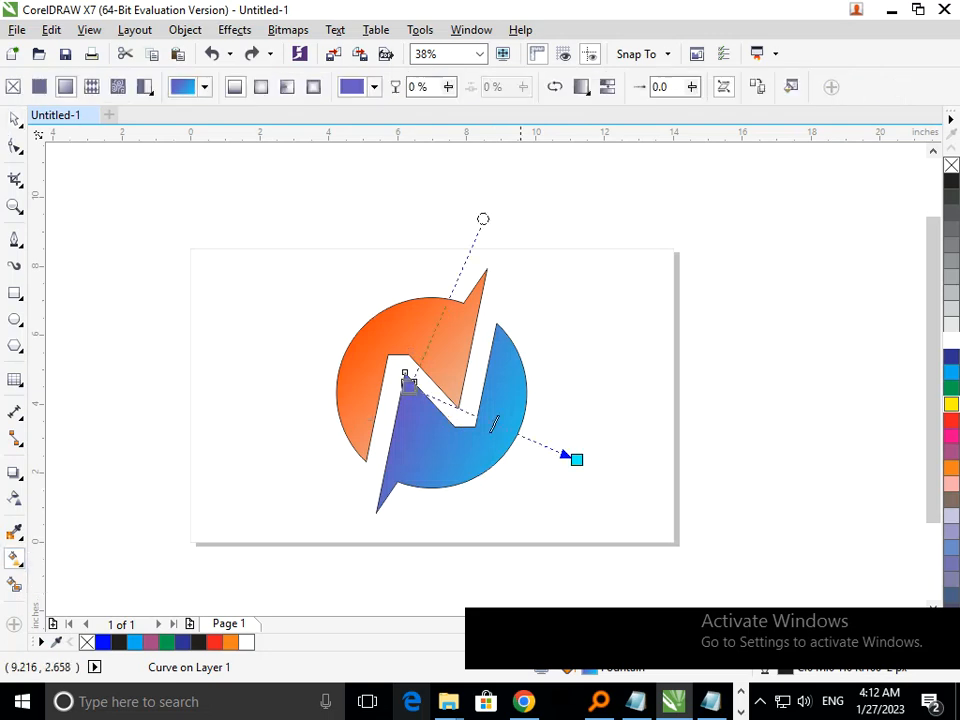
pyautogui.click(576, 459)
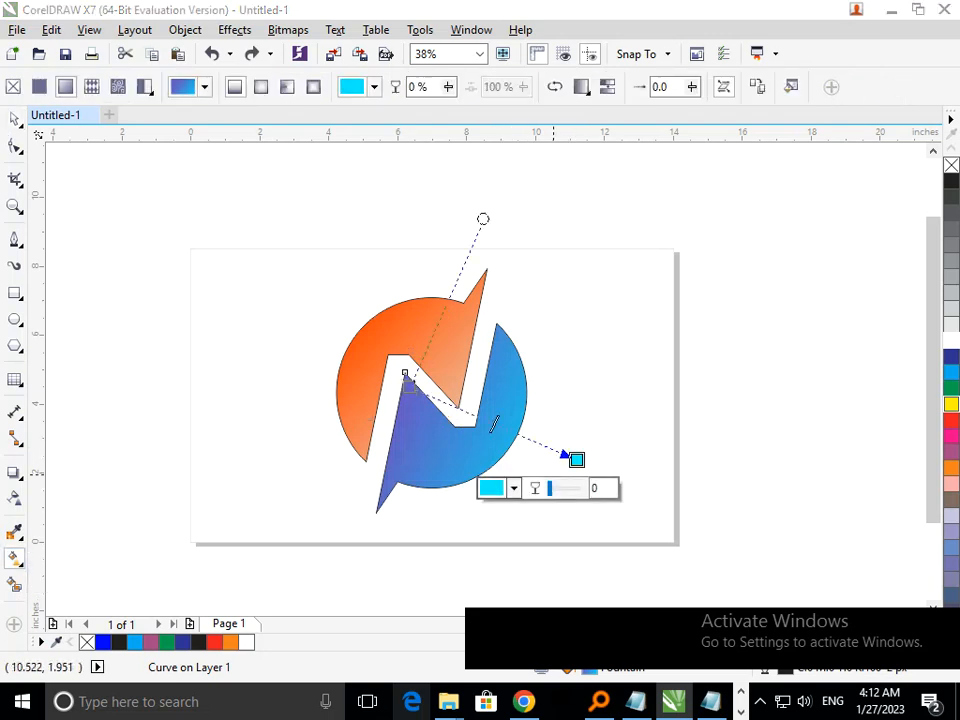
pyautogui.click(513, 488)
pyautogui.click(611, 434)
pyautogui.moveTo(583, 408); pyautogui.dragTo(589, 334)
pyautogui.moveTo(611, 434)
pyautogui.mouseDown()
pyautogui.moveTo(611, 386)
pyautogui.moveTo(611, 401)
pyautogui.mouseUp()
pyautogui.click(514, 488)
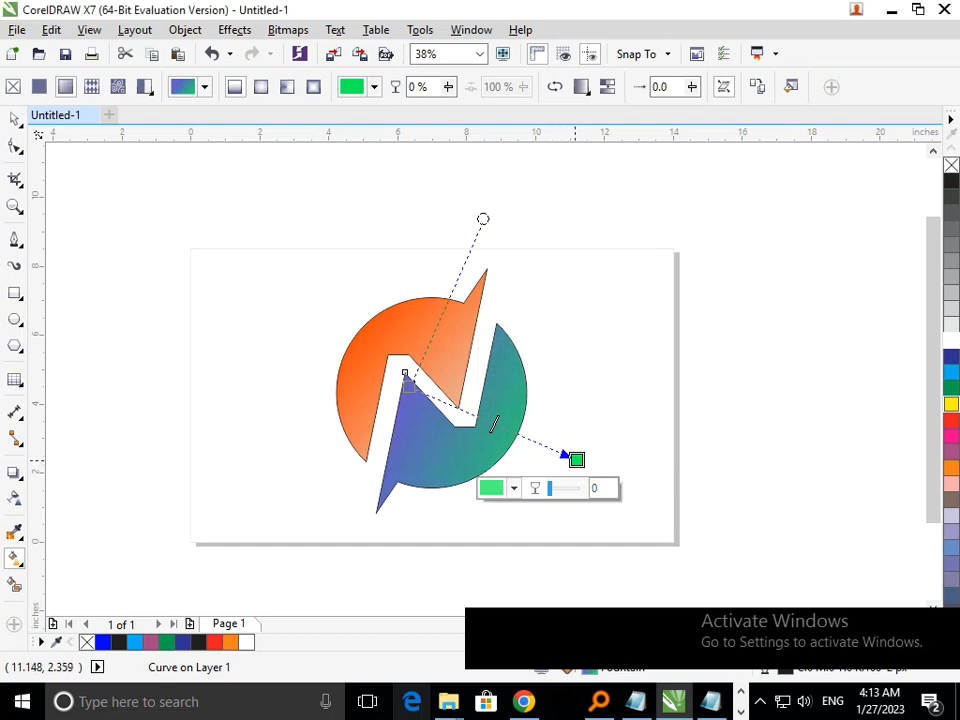
pyautogui.click(514, 488)
pyautogui.moveTo(611, 401); pyautogui.dragTo(611, 337)
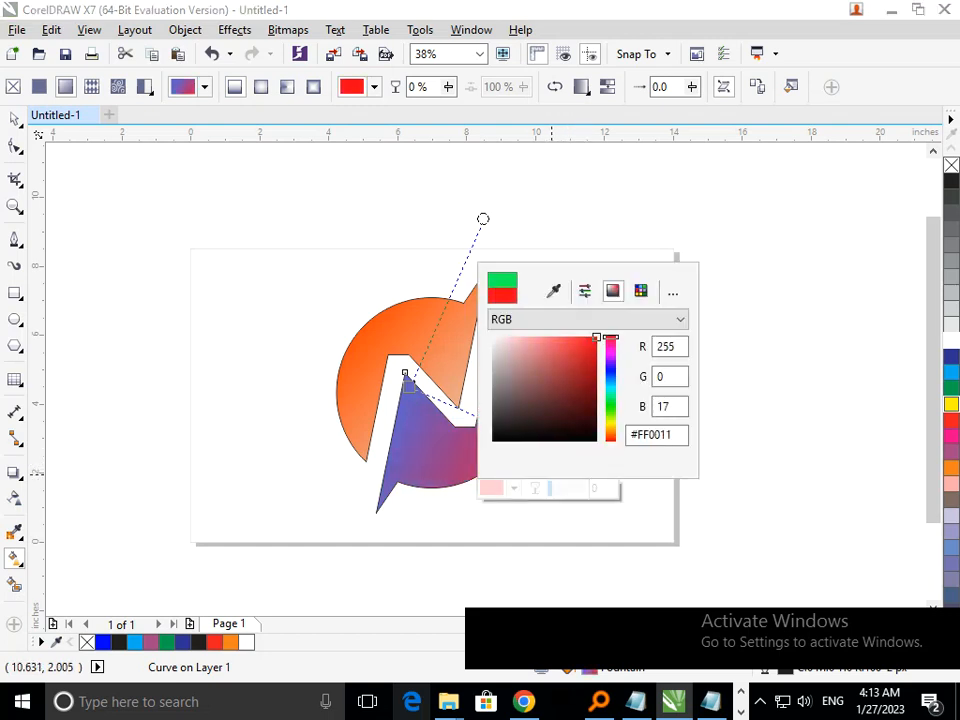
pyautogui.click(514, 488)
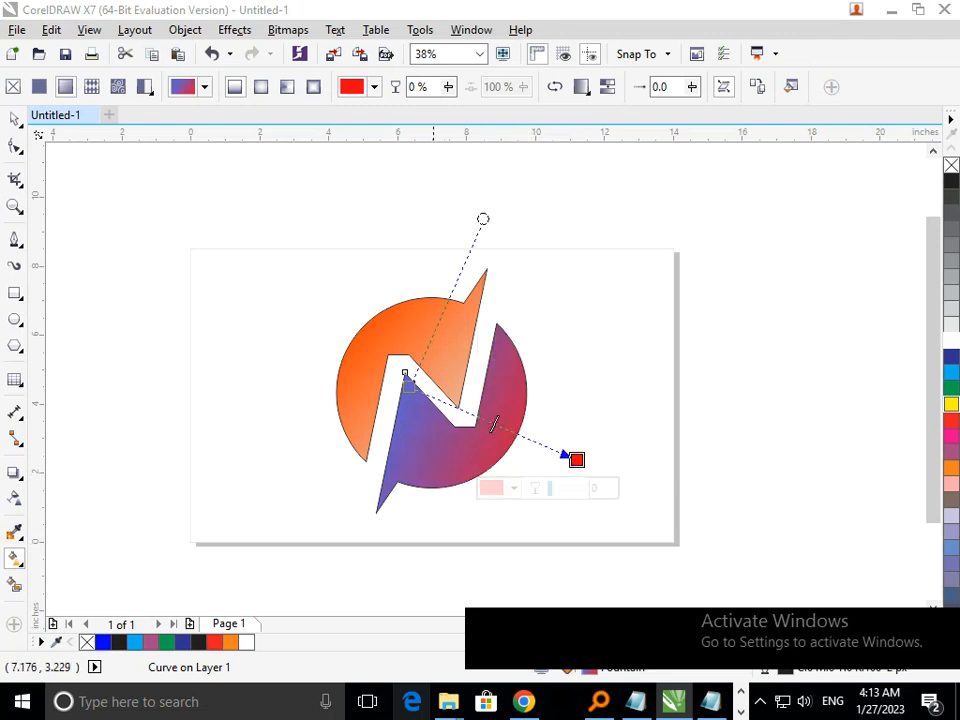
# Step: Change the inner end colour of the lower-right piece's gradient to muted red #AD4E54
pyautogui.click(405, 376)
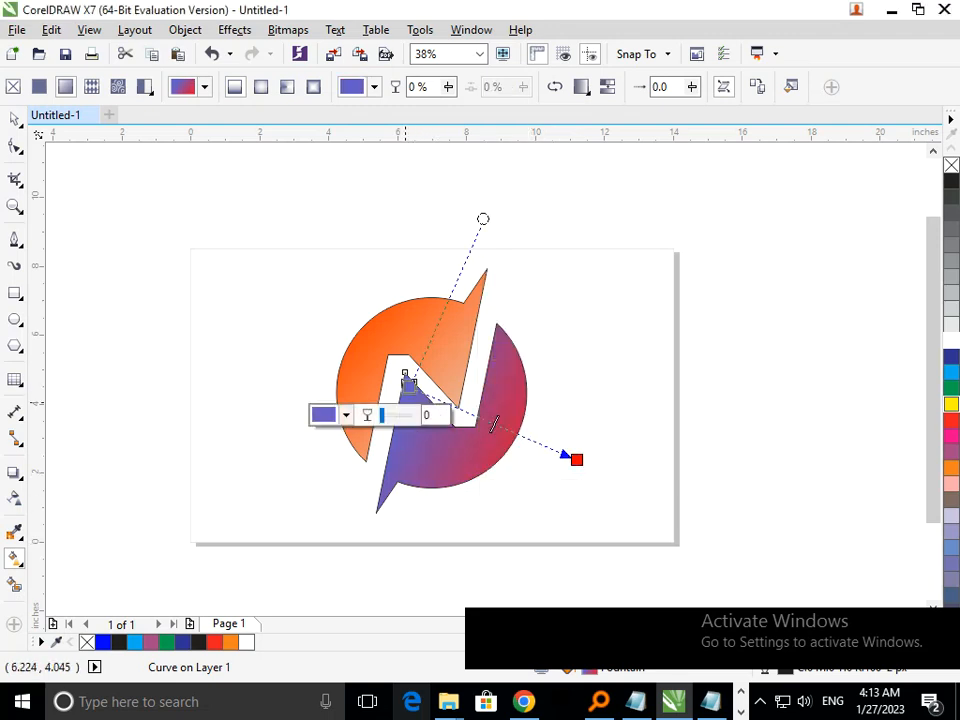
pyautogui.click(345, 414)
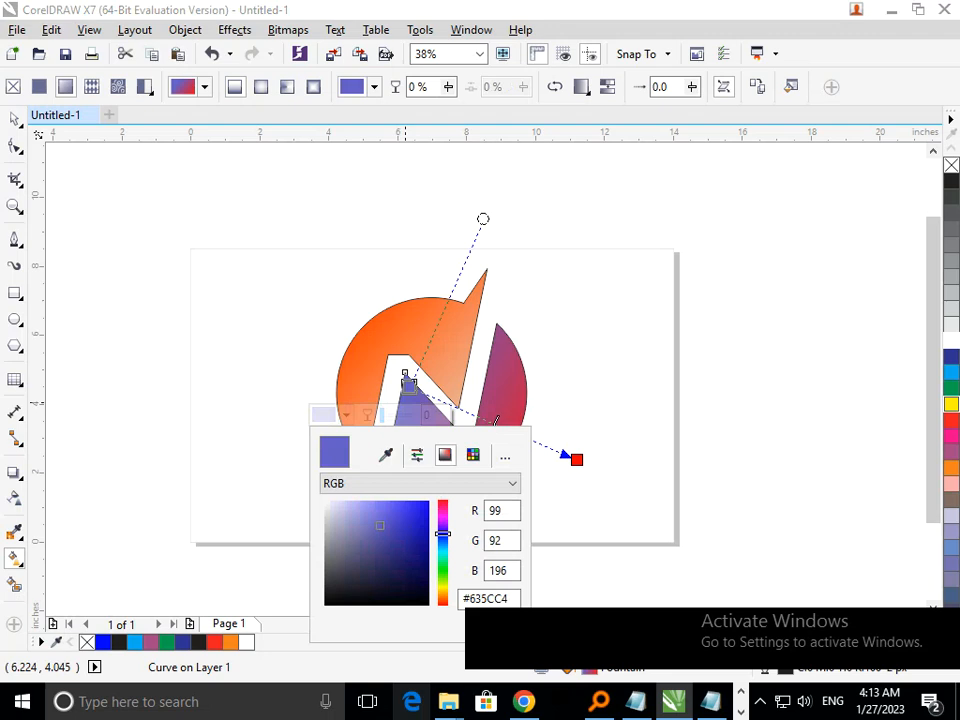
pyautogui.click(443, 502)
pyautogui.moveTo(413, 509)
pyautogui.mouseDown()
pyautogui.moveTo(392, 514)
pyautogui.moveTo(384, 537)
pyautogui.mouseUp()
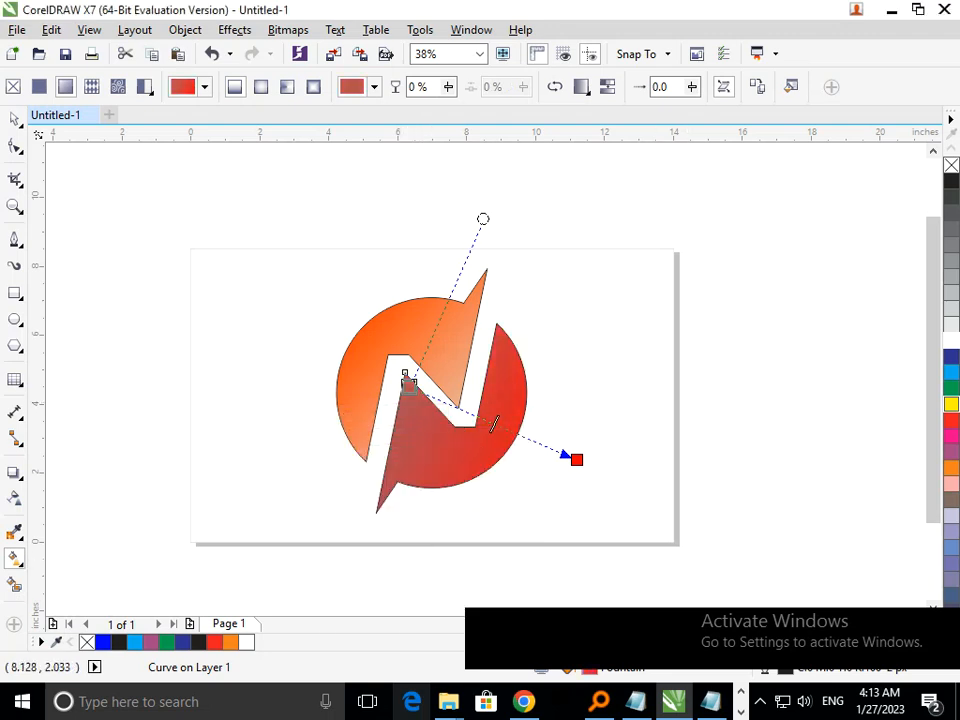
# Step: Change the inner end colour of the lower-right piece's gradient to dark teal #167580 and deselect the piece
pyautogui.click(407, 382)
pyautogui.click(325, 414)
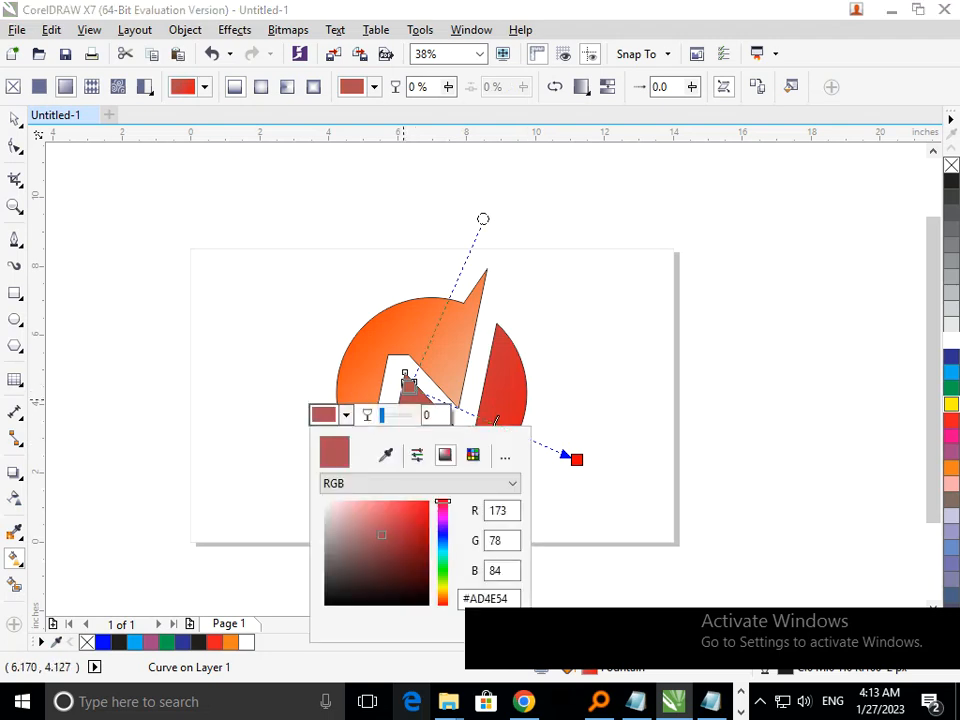
pyautogui.click(443, 548)
pyautogui.moveTo(392, 516)
pyautogui.mouseDown()
pyautogui.moveTo(435, 506)
pyautogui.moveTo(414, 575)
pyautogui.moveTo(420, 564)
pyautogui.moveTo(410, 553)
pyautogui.mouseUp()
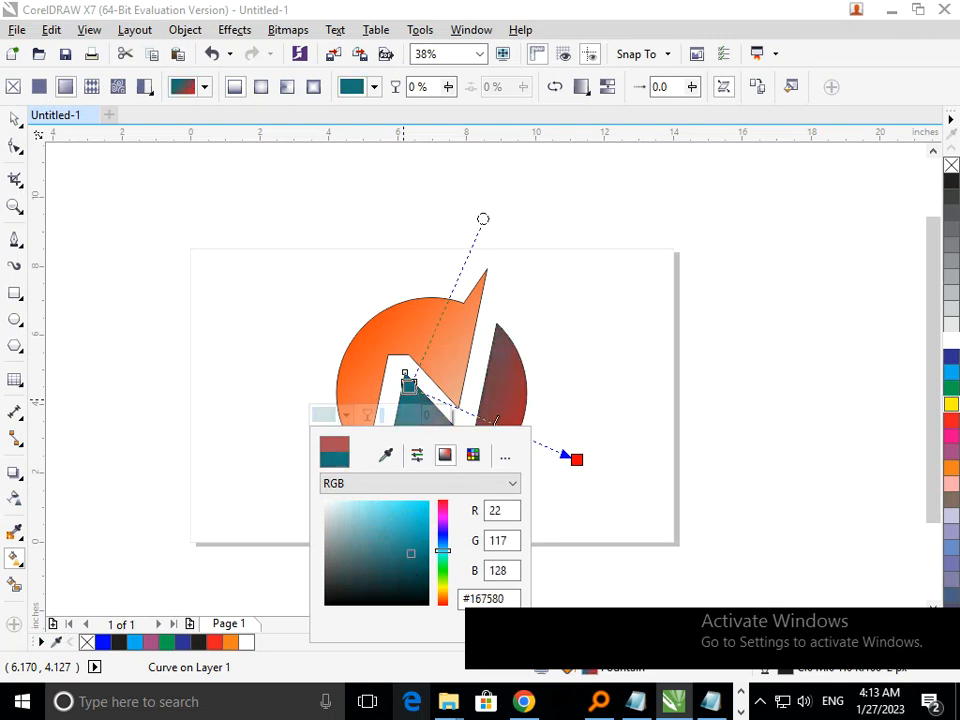
pyautogui.click(723, 522)
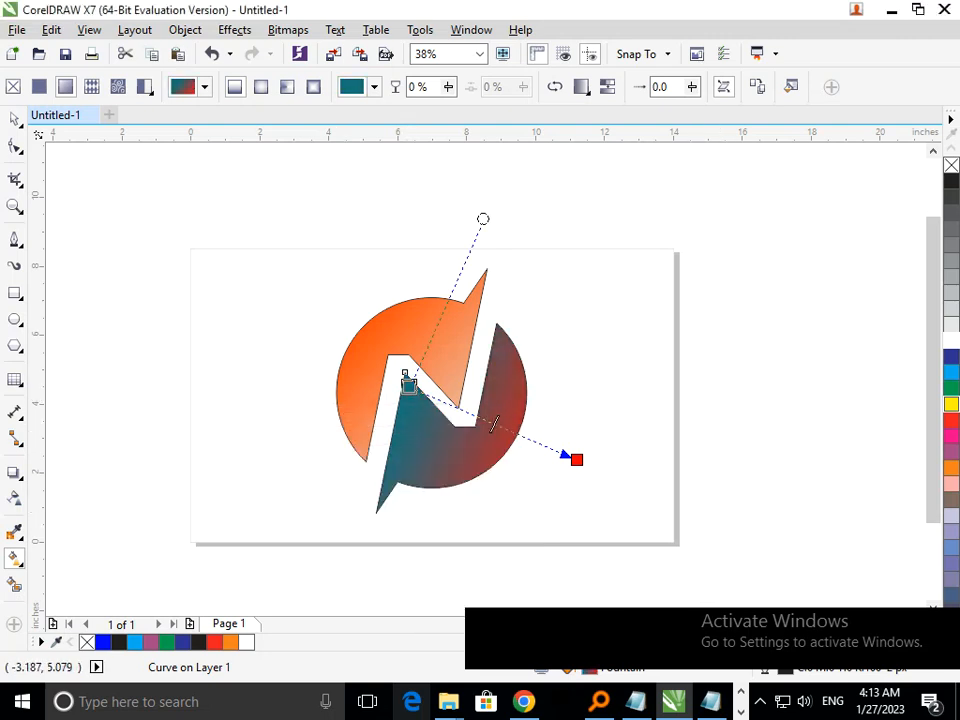
pyautogui.click(14, 119)
pyautogui.click(656, 549)
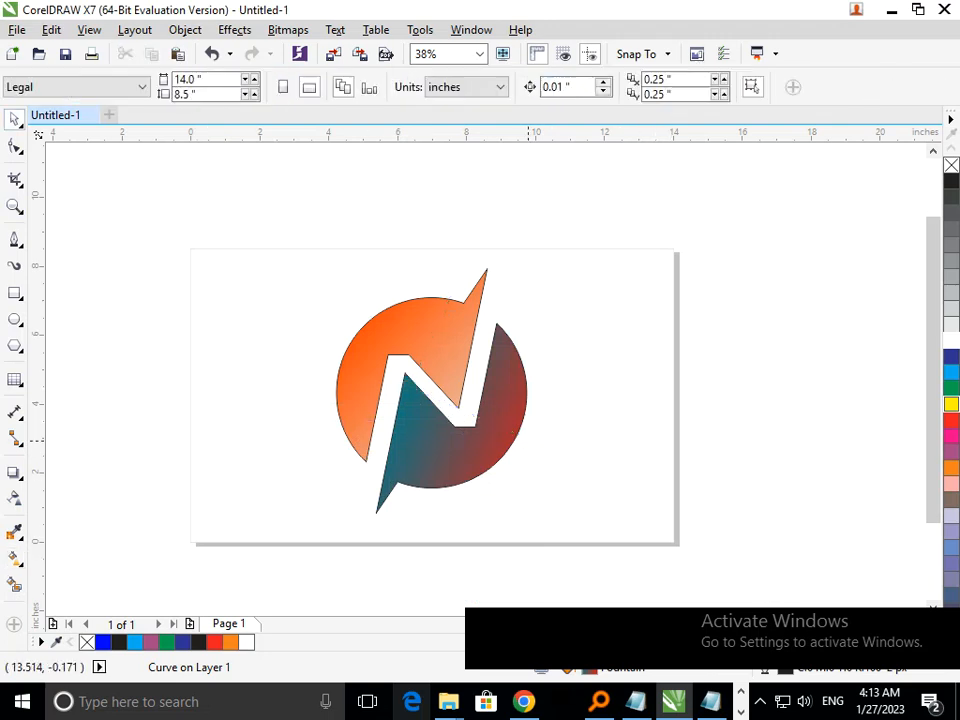
# Step: Change the inner end colour of the lower-right piece's gradient to magenta and deselect the piece
pyautogui.scroll(-2, 510, 360)
pyautogui.press('F2')
pyautogui.moveTo(343, 270); pyautogui.dragTo(718, 522)
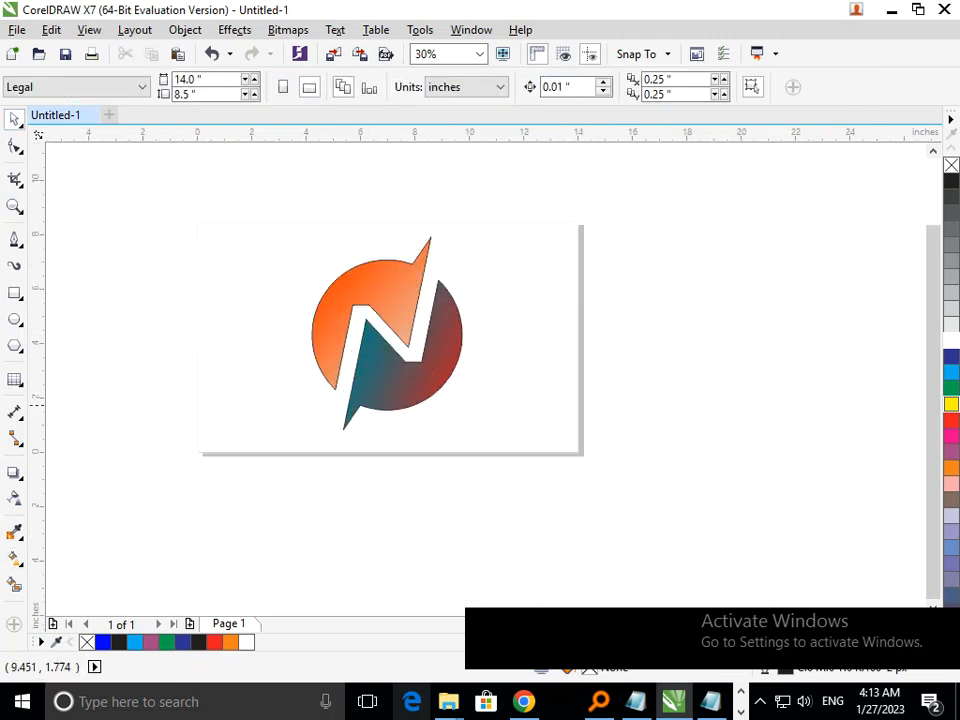
pyautogui.click(409, 392)
pyautogui.click(14, 558)
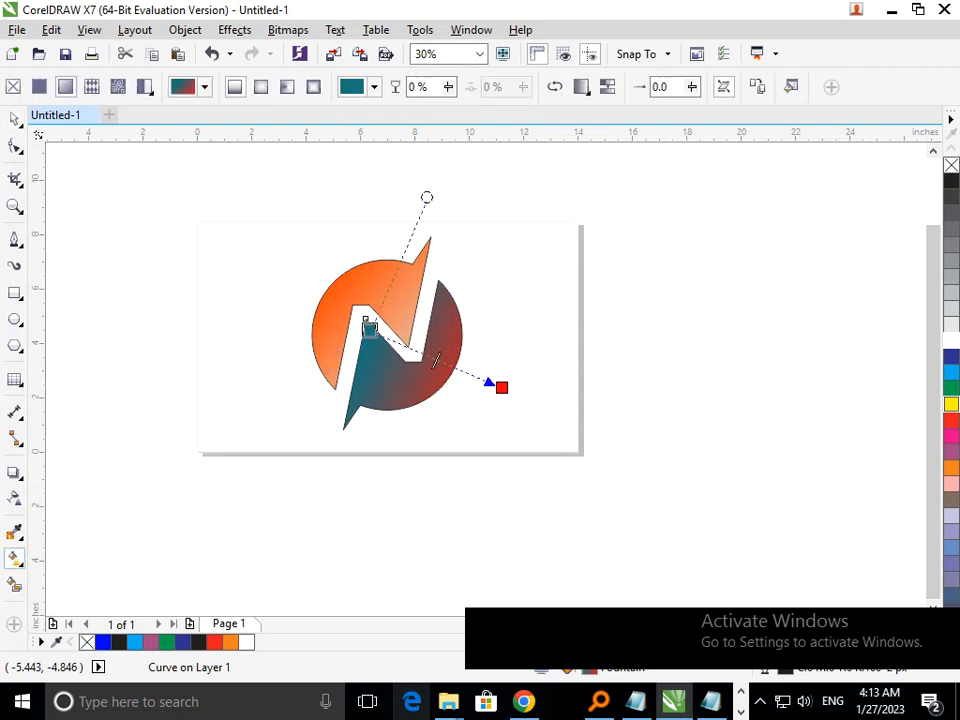
pyautogui.click(368, 330)
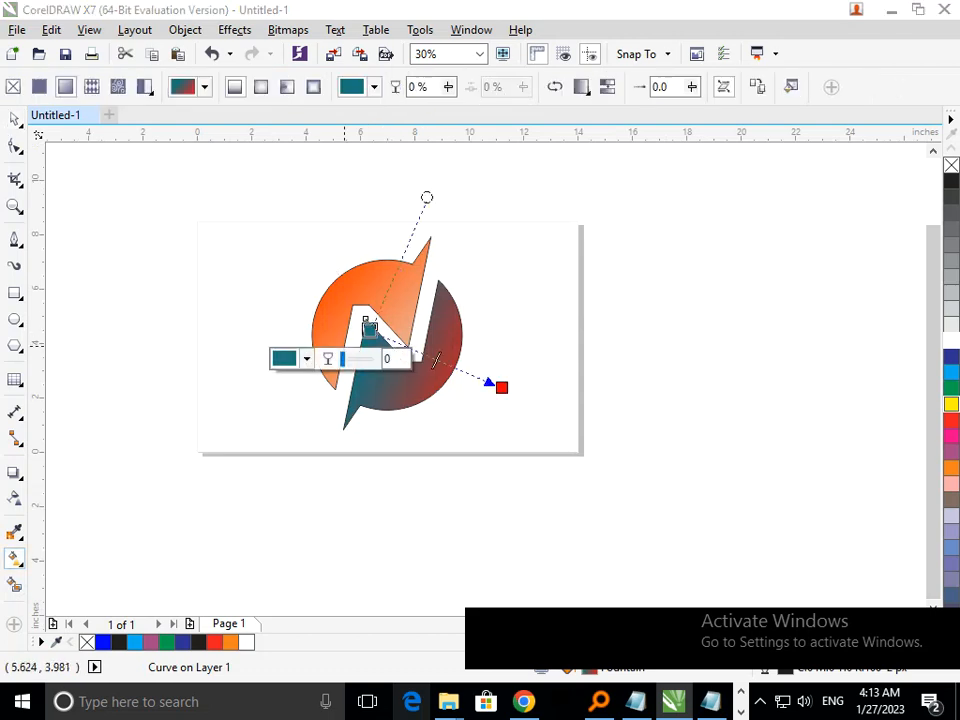
pyautogui.click(306, 358)
pyautogui.moveTo(403, 494)
pyautogui.mouseDown()
pyautogui.moveTo(403, 480)
pyautogui.moveTo(362, 456)
pyautogui.moveTo(403, 467)
pyautogui.moveTo(403, 457)
pyautogui.moveTo(376, 460)
pyautogui.mouseUp()
pyautogui.click(550, 462)
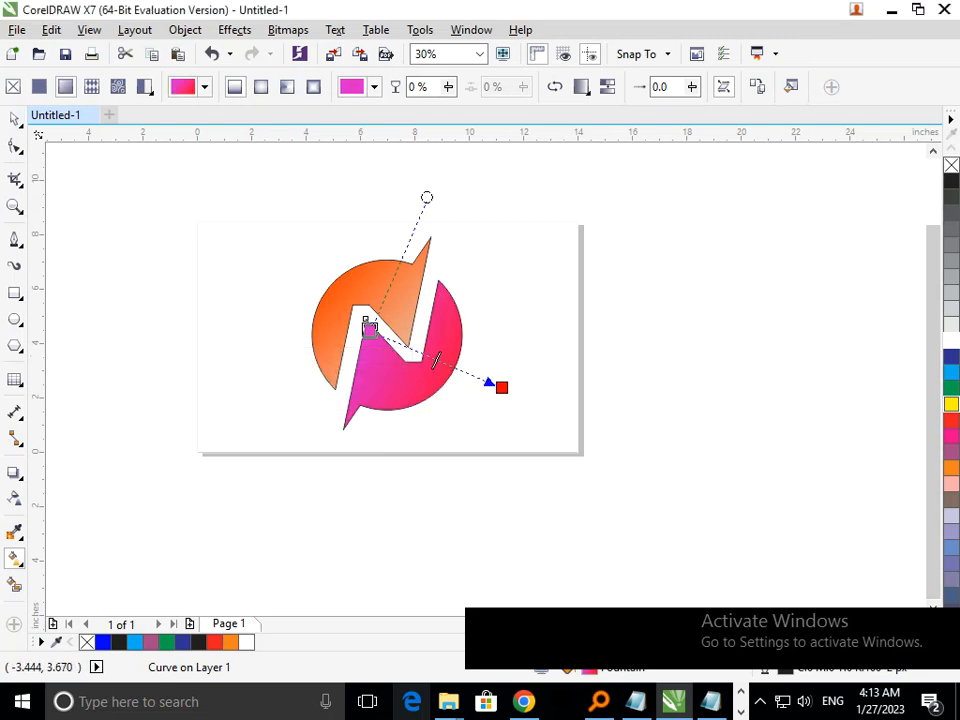
pyautogui.click(14, 119)
pyautogui.click(351, 507)
pyautogui.scroll(-2, 364, 336)
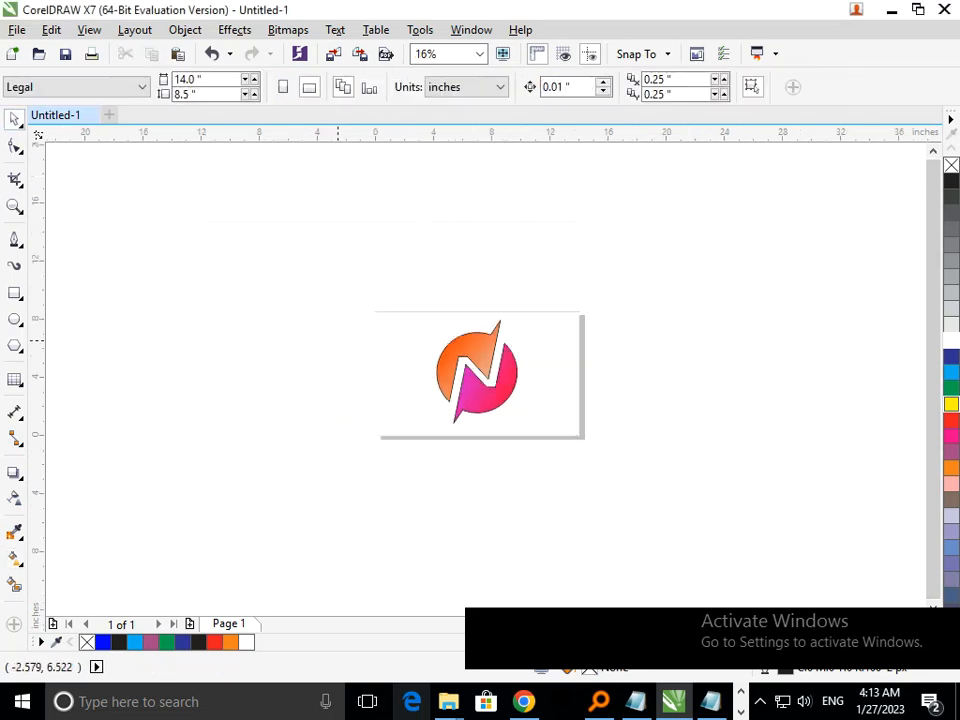